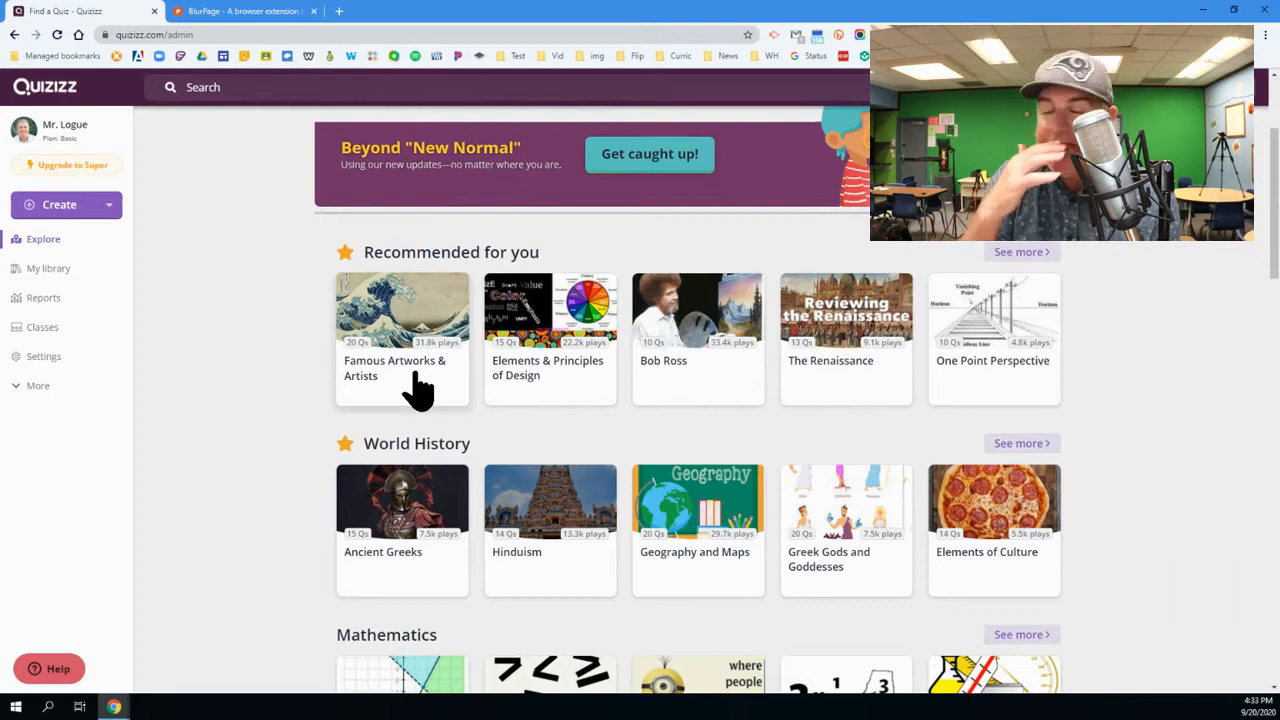
- Open the Geography and Maps quiz under World History and look through its questions and answer choices
{"action": "left_click", "coordinate": [706, 537]}
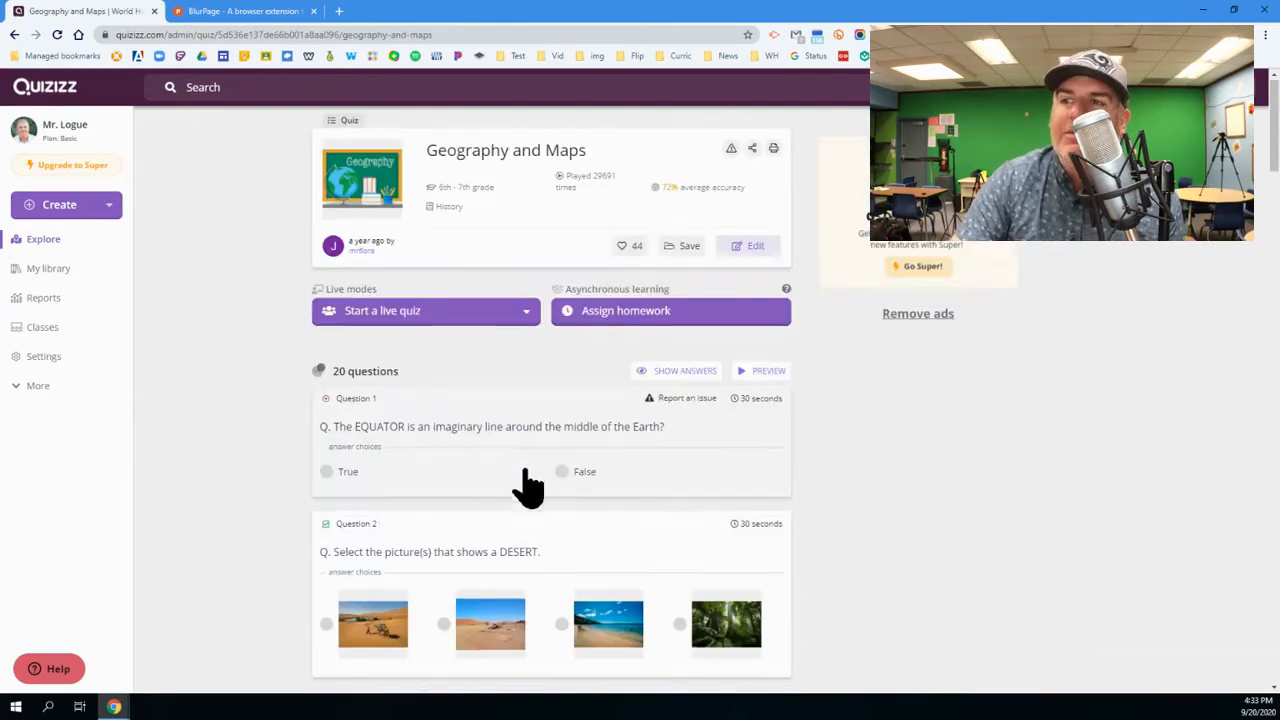
{"action": "scroll", "coordinate": [520, 482], "scroll_direction": "down", "scroll_amount": 1}
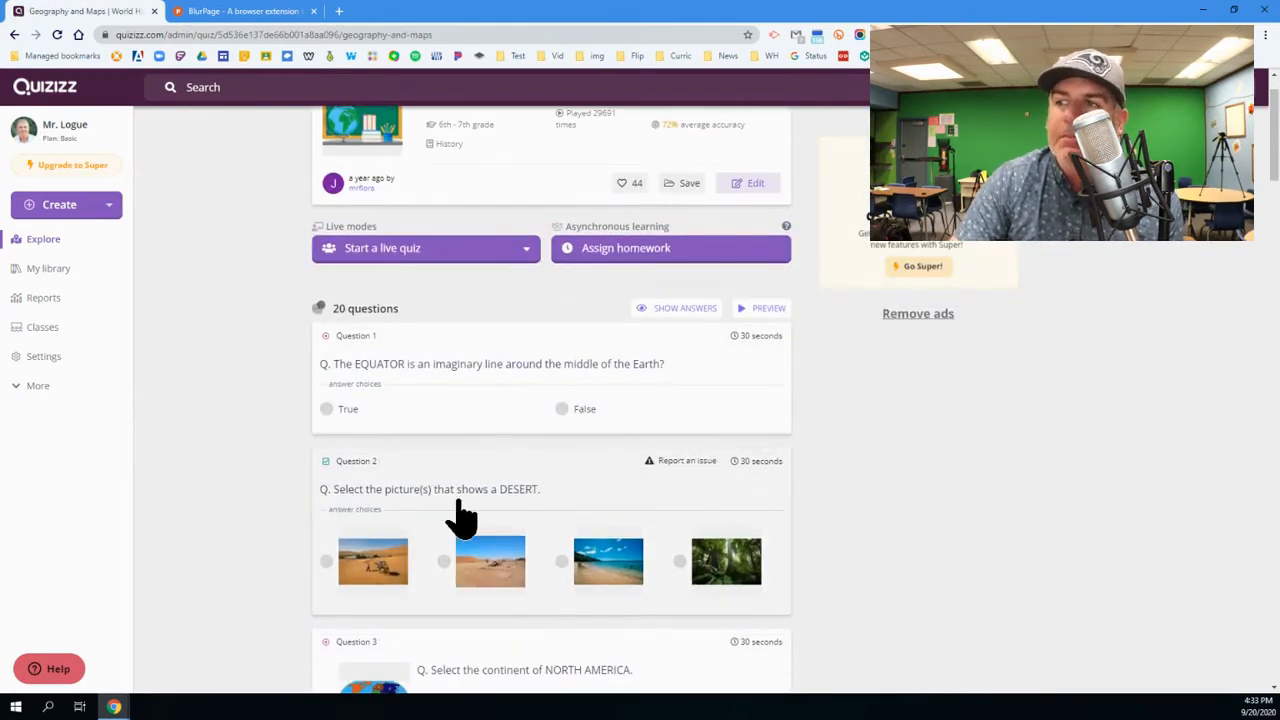
{"action": "scroll", "coordinate": [460, 515], "scroll_direction": "down", "scroll_amount": 3}
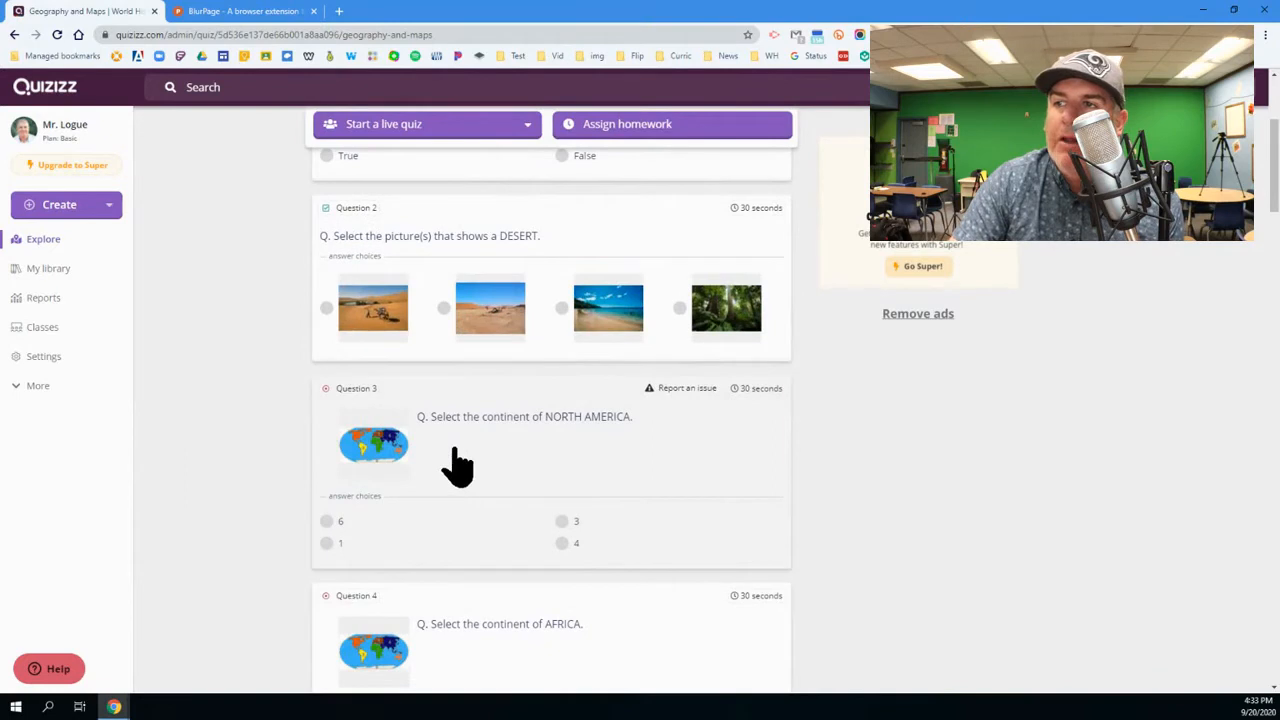
{"action": "scroll", "coordinate": [386, 571], "scroll_direction": "down", "scroll_amount": 2}
{"action": "mouse_move", "coordinate": [390, 545]}
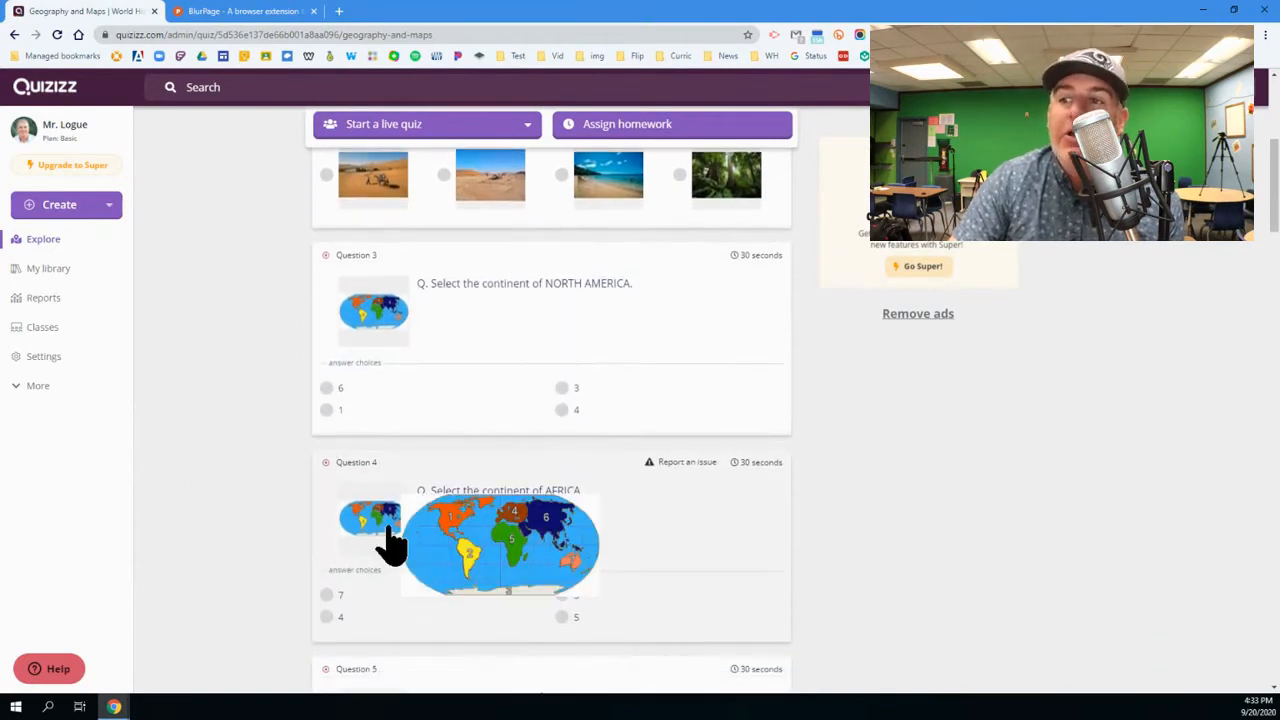
{"action": "scroll", "coordinate": [390, 545], "scroll_direction": "down", "scroll_amount": 2}
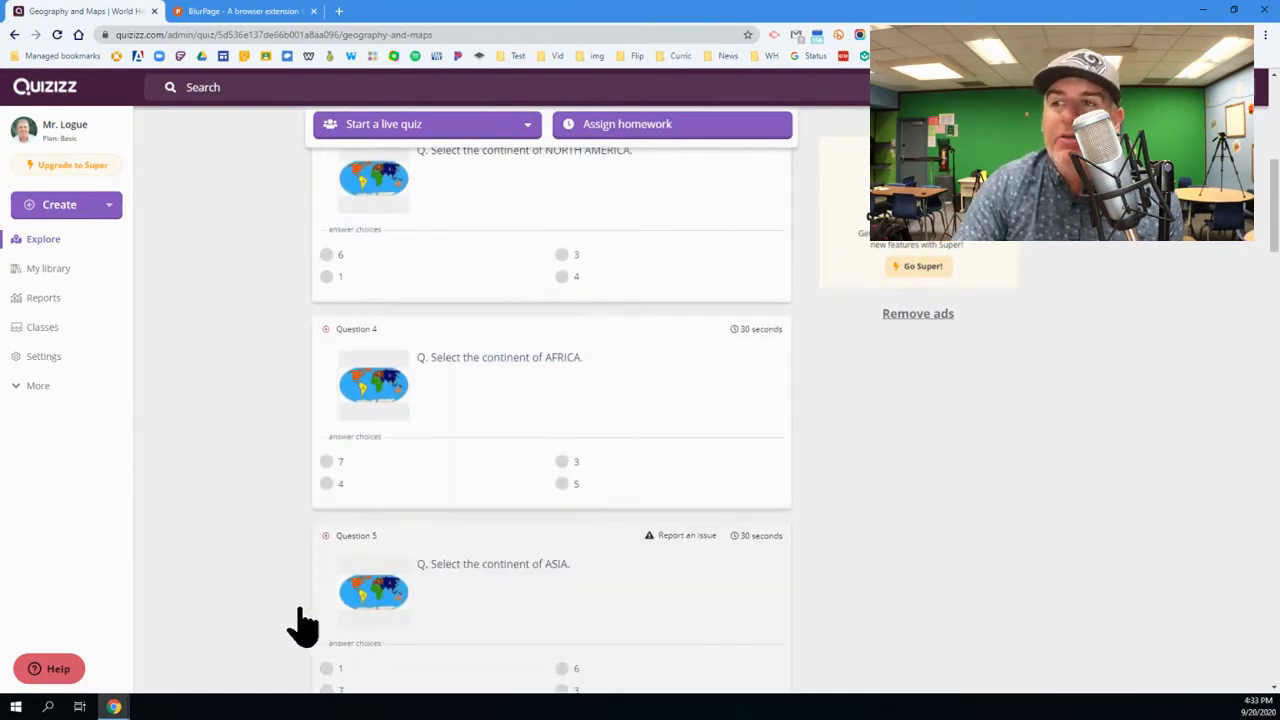
{"action": "scroll", "coordinate": [300, 623], "scroll_direction": "down", "scroll_amount": 3}
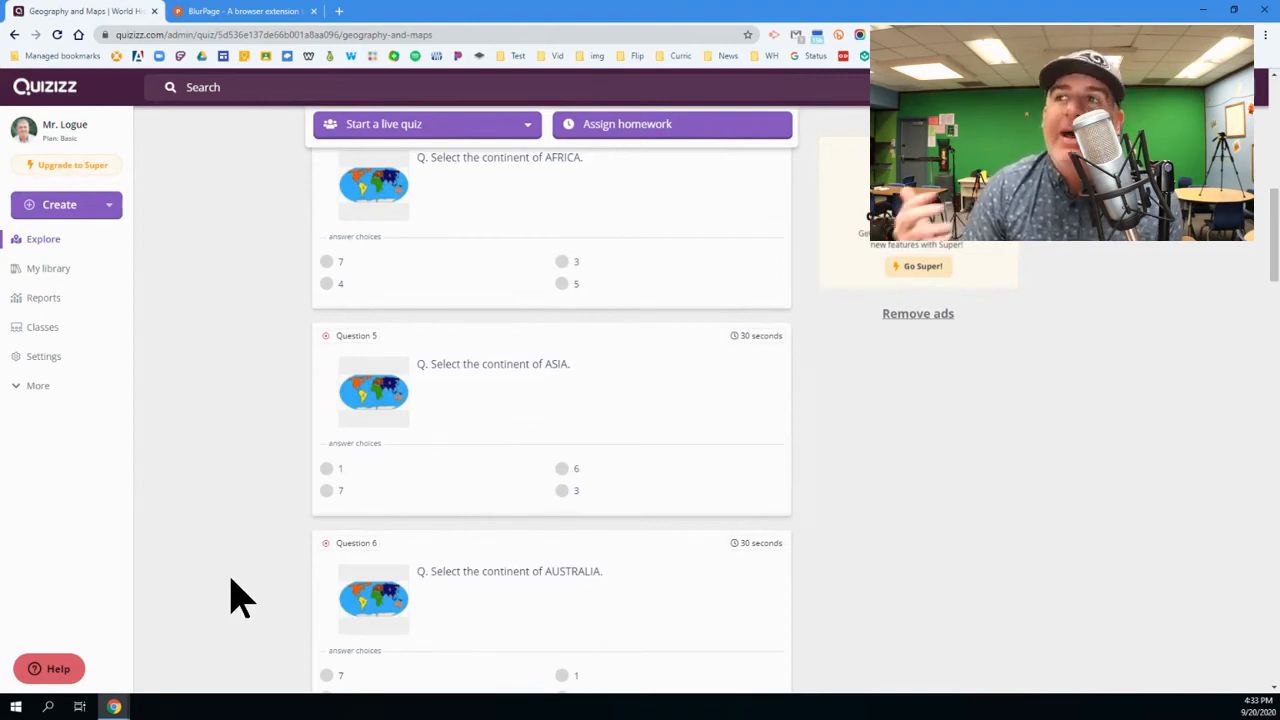
{"action": "scroll", "coordinate": [240, 598], "scroll_direction": "down", "scroll_amount": 2}
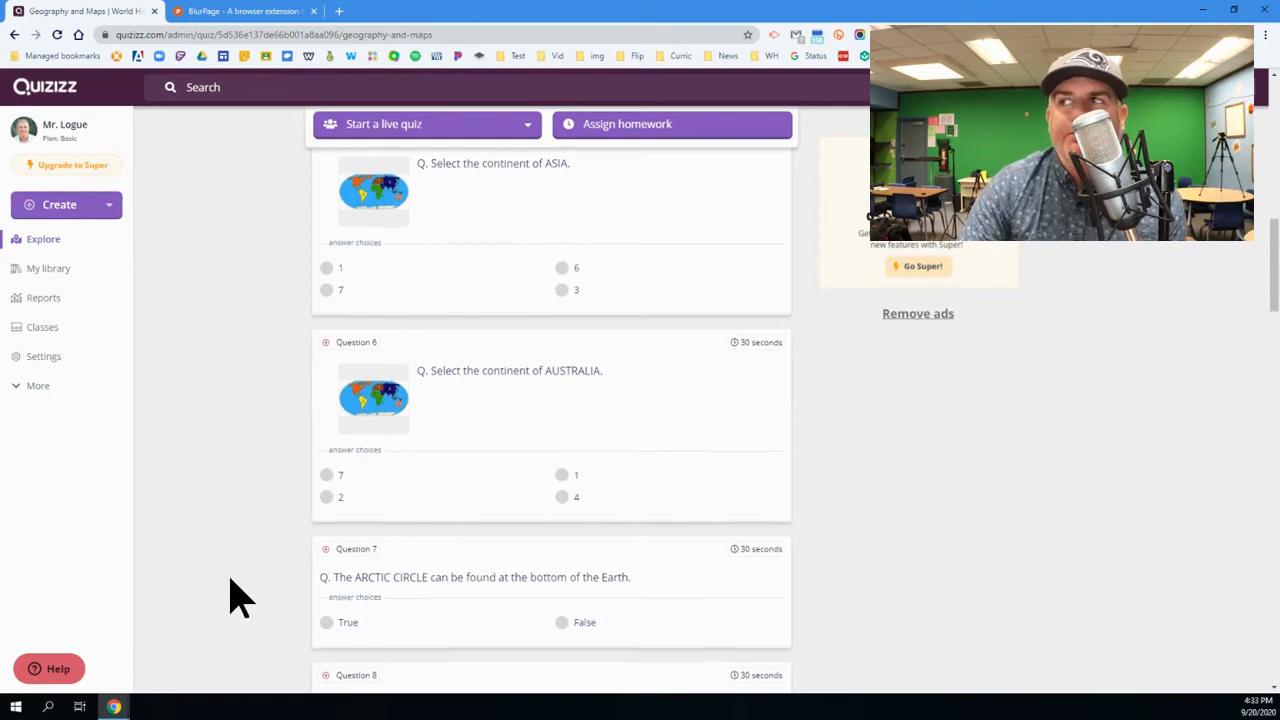
{"action": "scroll", "coordinate": [240, 598], "scroll_direction": "down", "scroll_amount": 2}
{"action": "scroll", "coordinate": [240, 598], "scroll_direction": "up", "scroll_amount": 10}
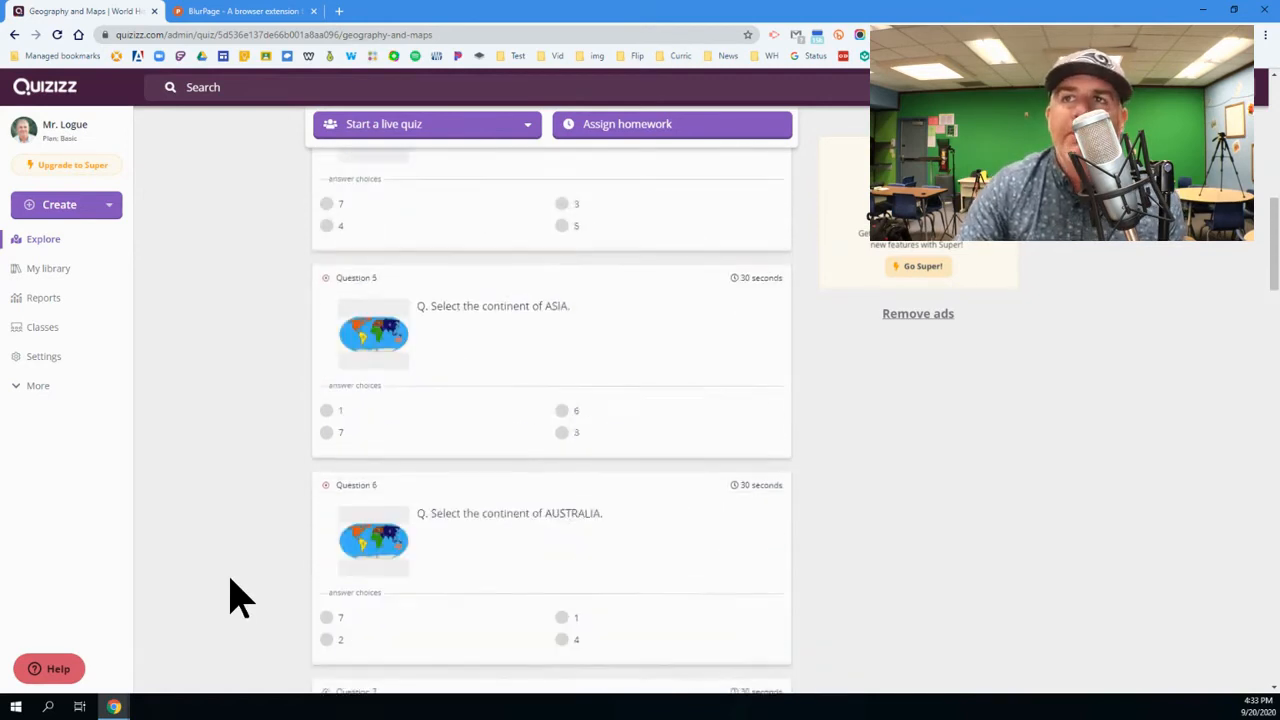
- Return to the quiz search page and browse the suggested quizzes across the subject categories
{"action": "left_click", "coordinate": [14, 34]}
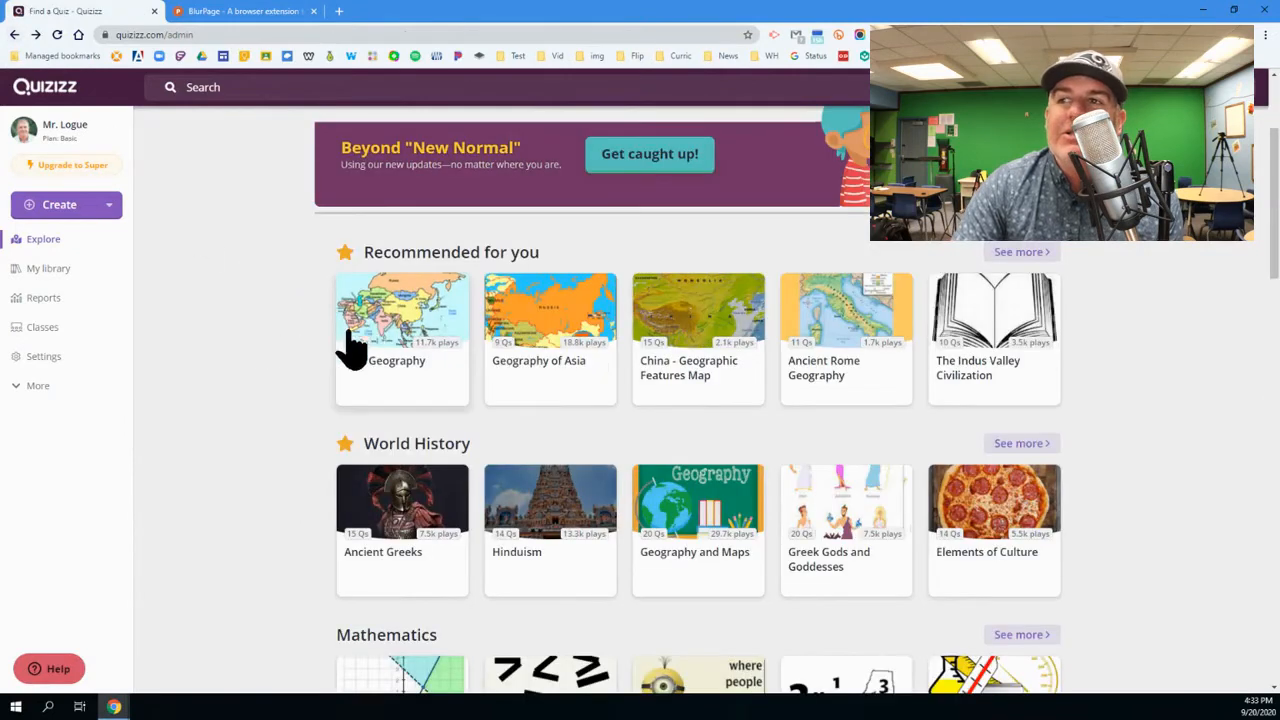
{"action": "scroll", "coordinate": [350, 349], "scroll_direction": "down", "scroll_amount": 3}
{"action": "scroll", "coordinate": [380, 397], "scroll_direction": "down", "scroll_amount": 1}
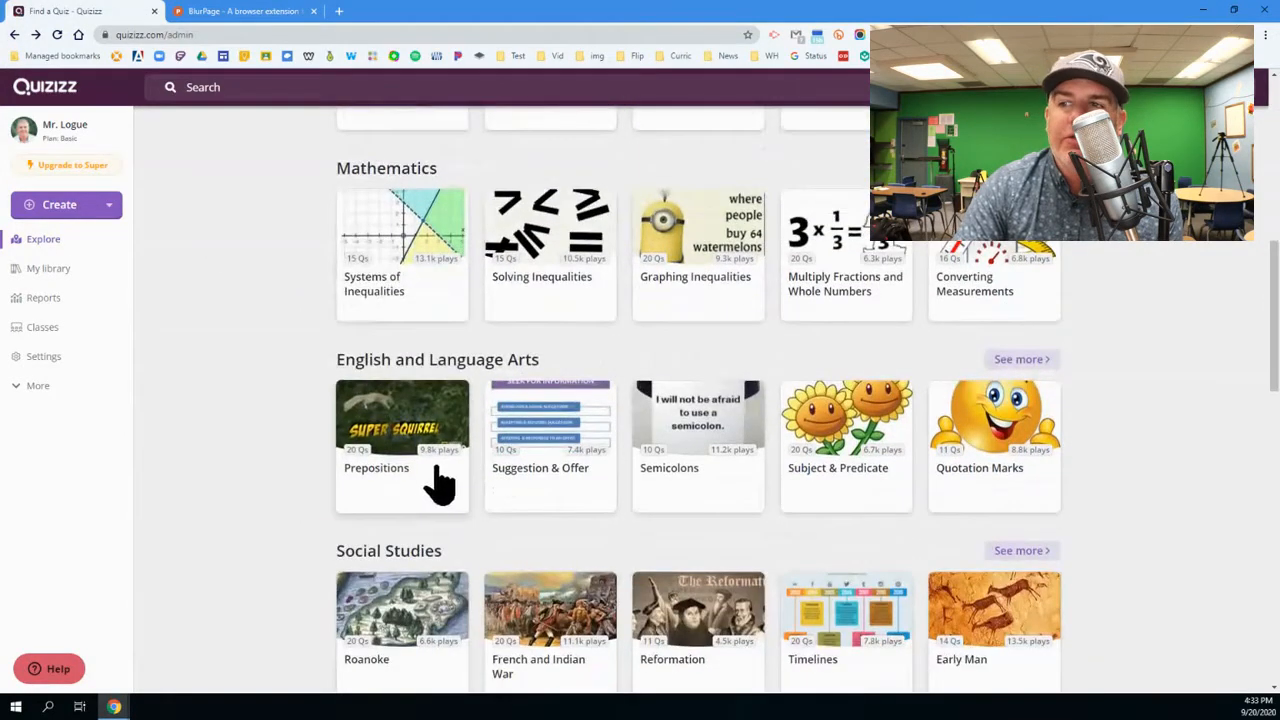
{"action": "scroll", "coordinate": [432, 475], "scroll_direction": "down", "scroll_amount": 1}
{"action": "scroll", "coordinate": [430, 475], "scroll_direction": "down", "scroll_amount": 3}
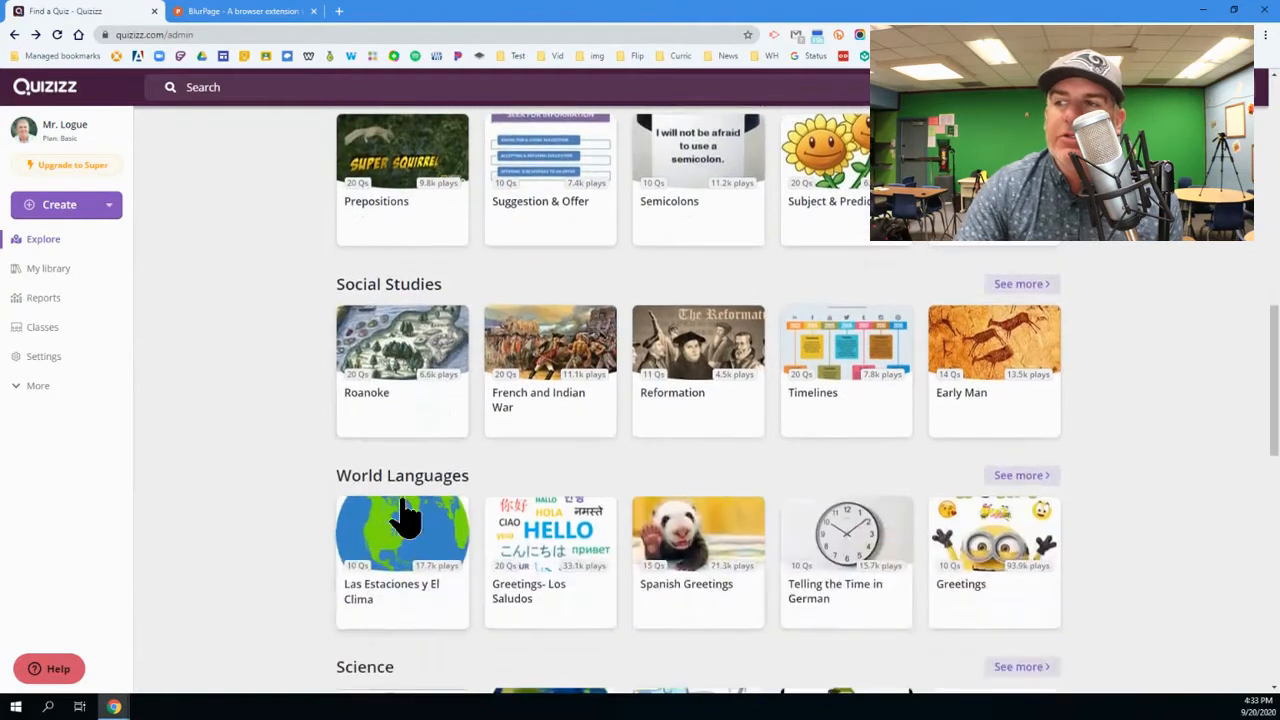
{"action": "scroll", "coordinate": [406, 510], "scroll_direction": "up", "scroll_amount": 12}
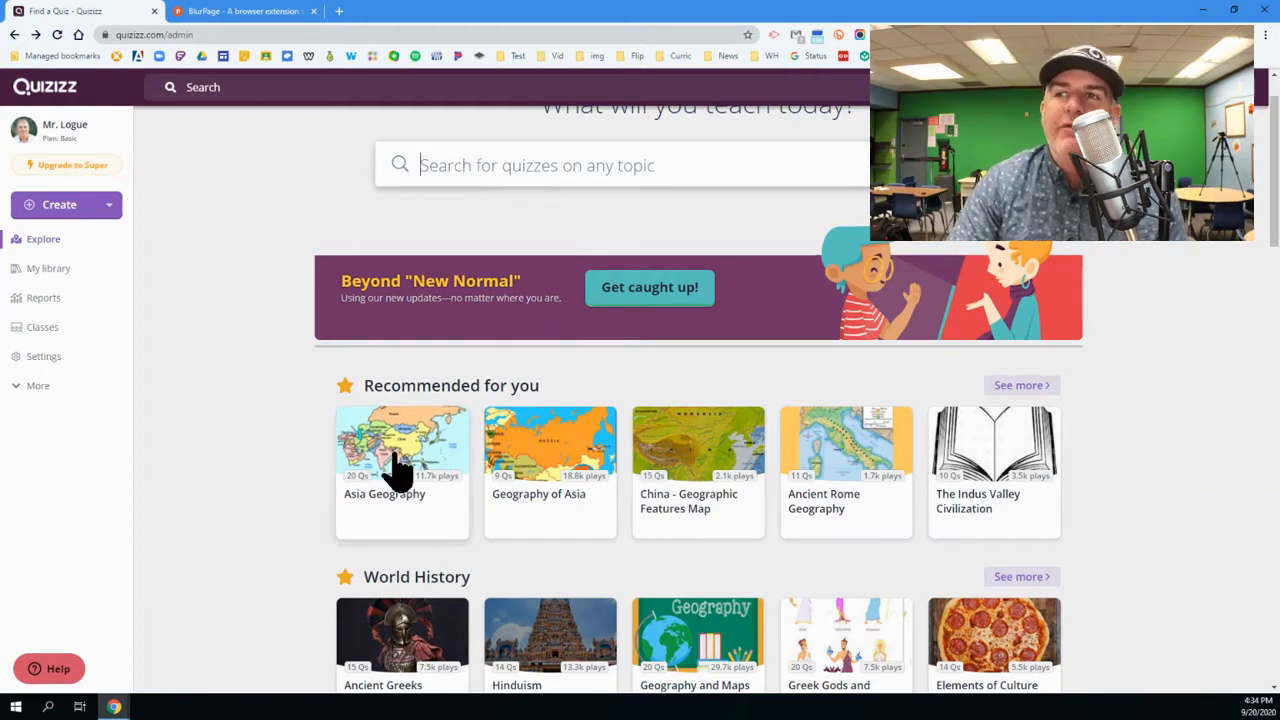
- Open the personal quiz library and look over the saved quizzes and collections
{"action": "left_click", "coordinate": [52, 270]}
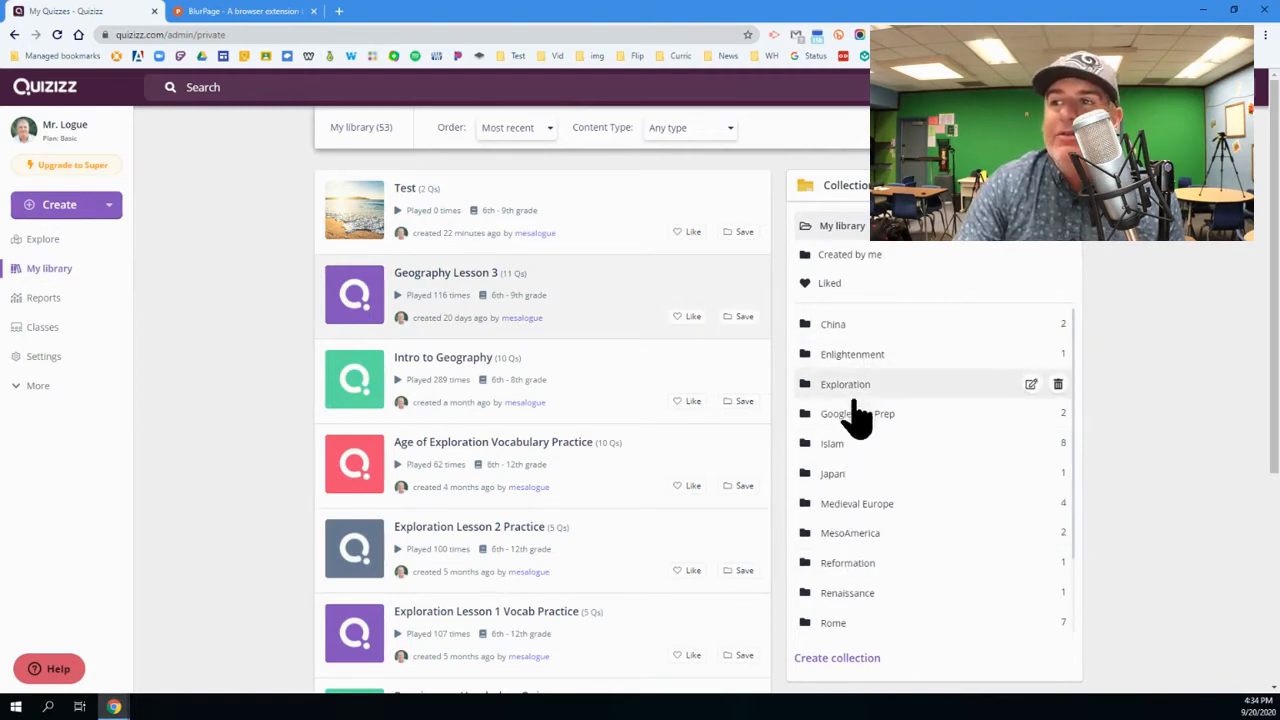
{"action": "scroll", "coordinate": [329, 355], "scroll_direction": "down", "scroll_amount": 3}
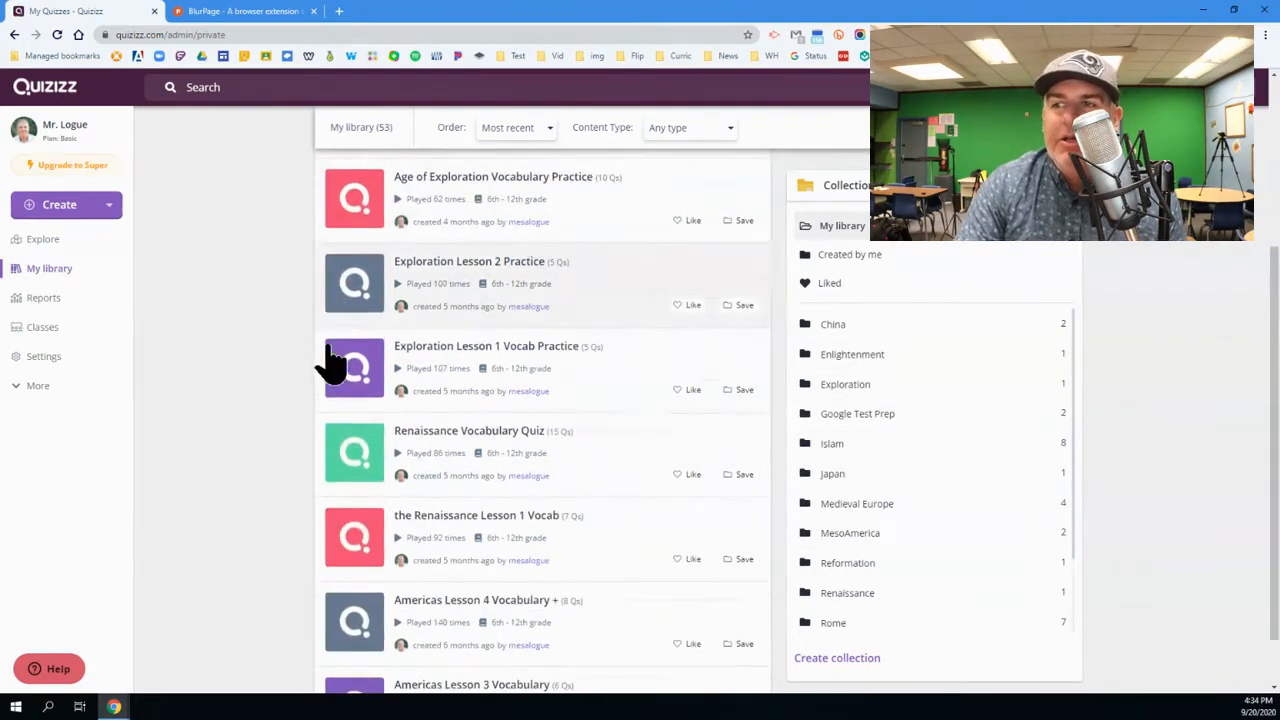
{"action": "scroll", "coordinate": [329, 365], "scroll_direction": "up", "scroll_amount": 3}
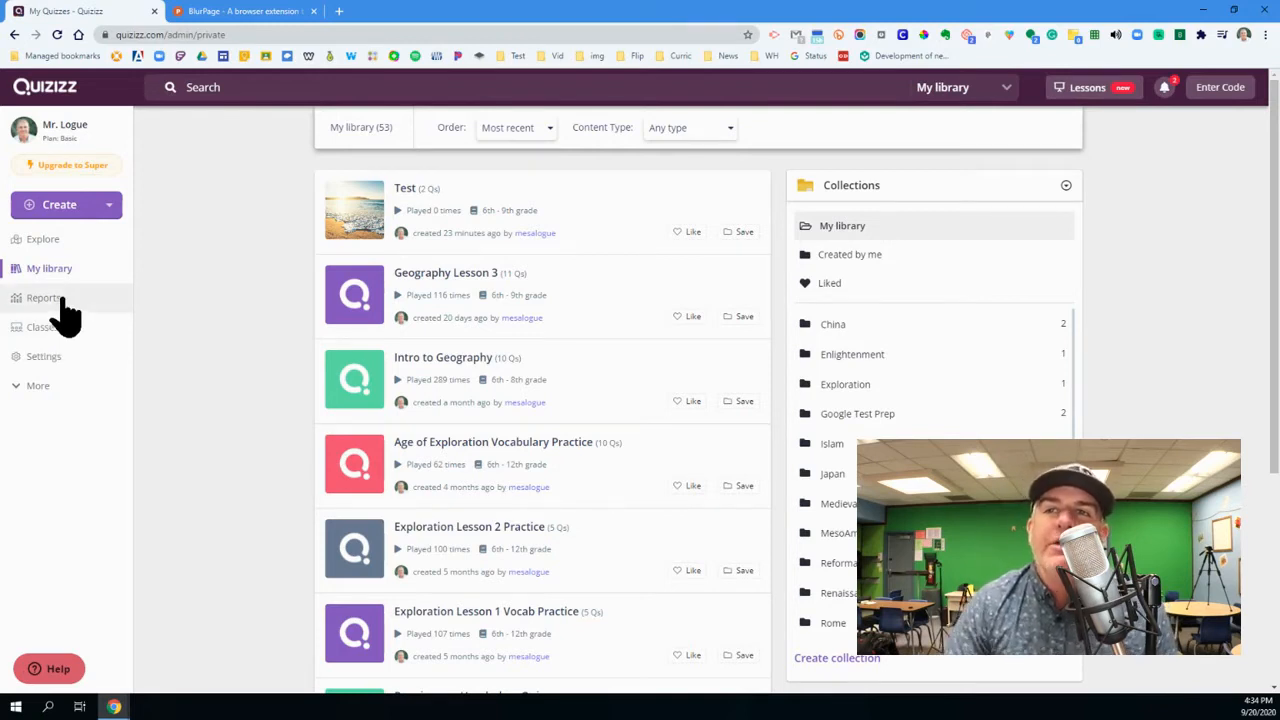
- Create a new quiz named "Test 2" with Geography and Social Studies as its relevant subjects
{"action": "left_click", "coordinate": [110, 206]}
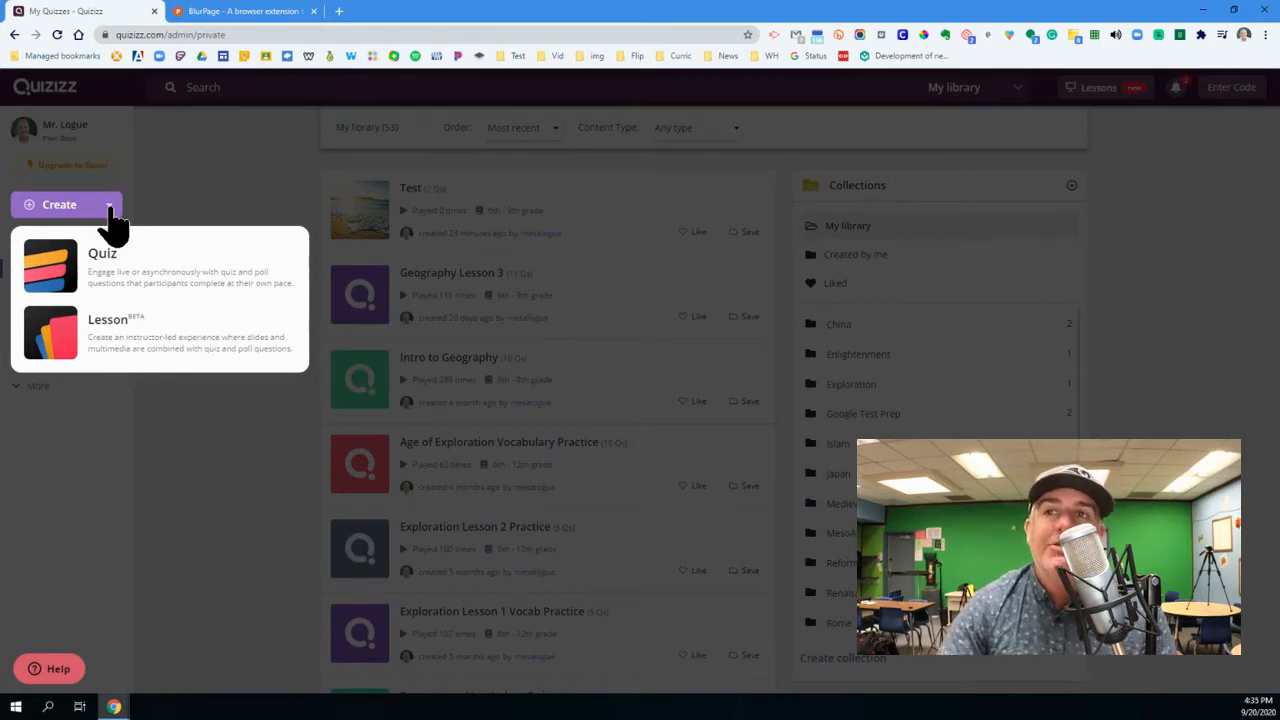
{"action": "left_click", "coordinate": [118, 258]}
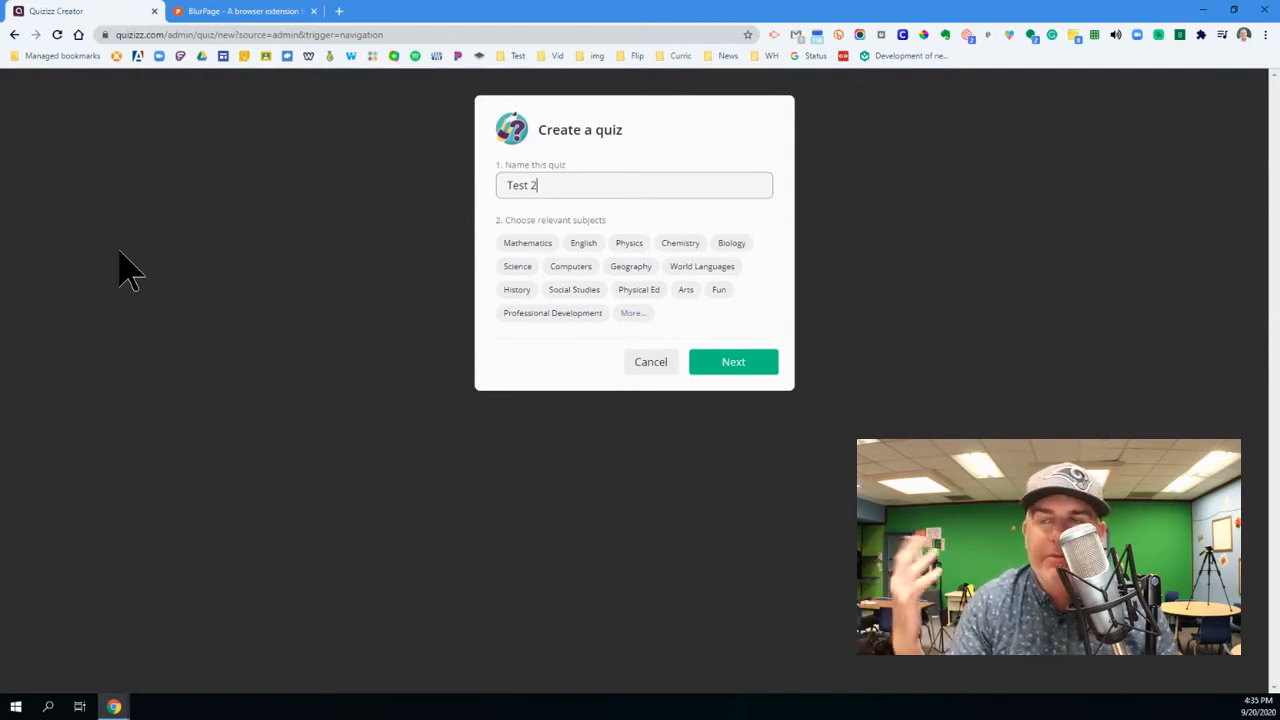
{"action": "left_click", "coordinate": [574, 289]}
{"action": "left_click", "coordinate": [571, 266]}
{"action": "left_click", "coordinate": [630, 290]}
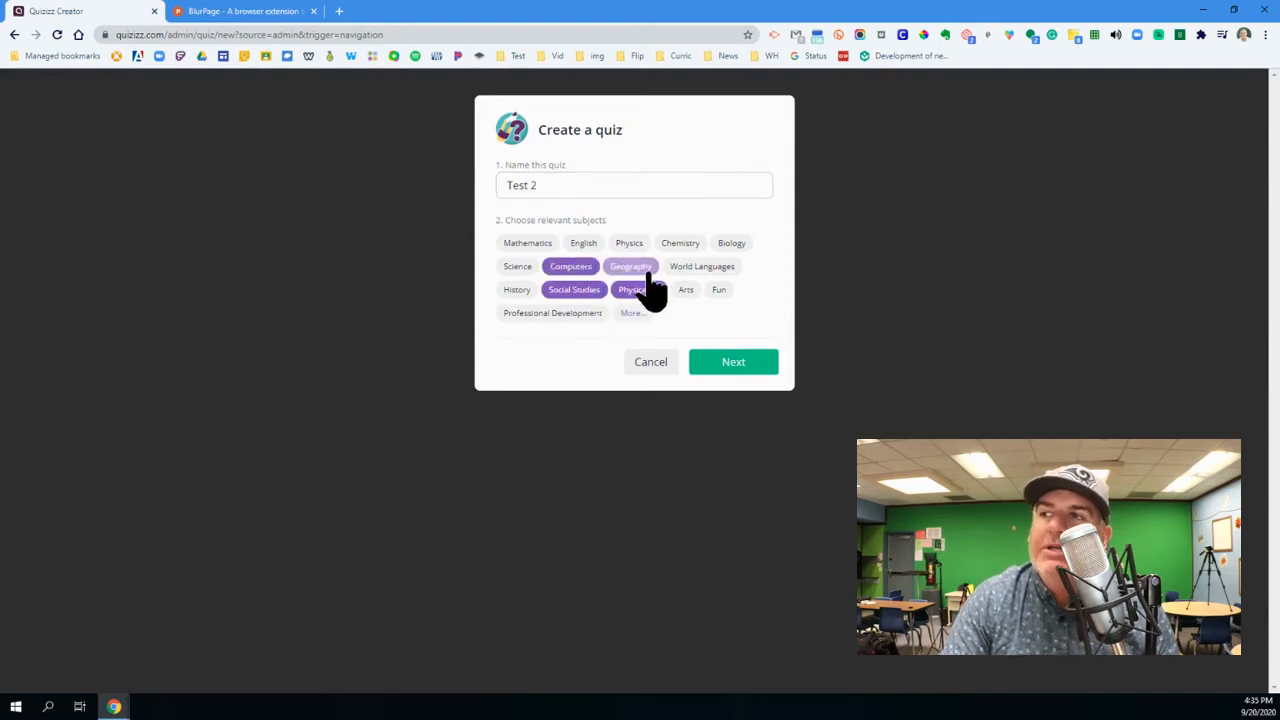
{"action": "left_click", "coordinate": [648, 270]}
{"action": "left_click", "coordinate": [637, 292]}
{"action": "left_click", "coordinate": [568, 270]}
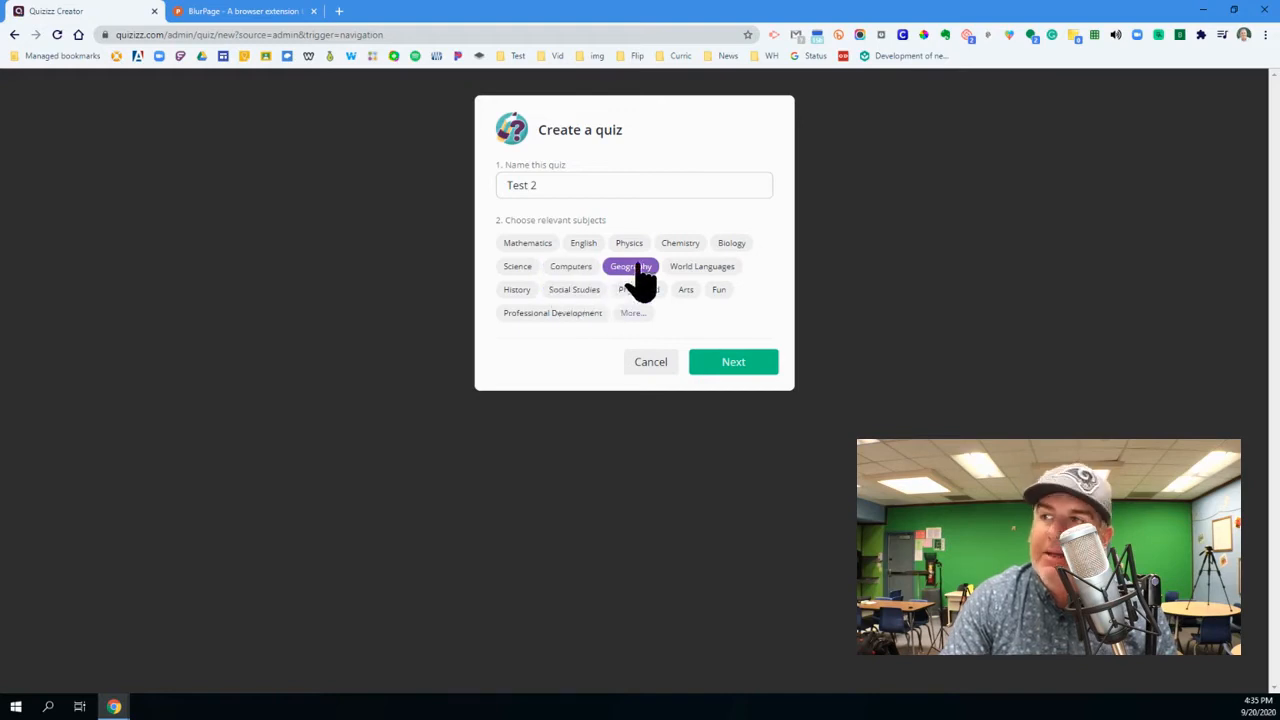
{"action": "left_click", "coordinate": [584, 291]}
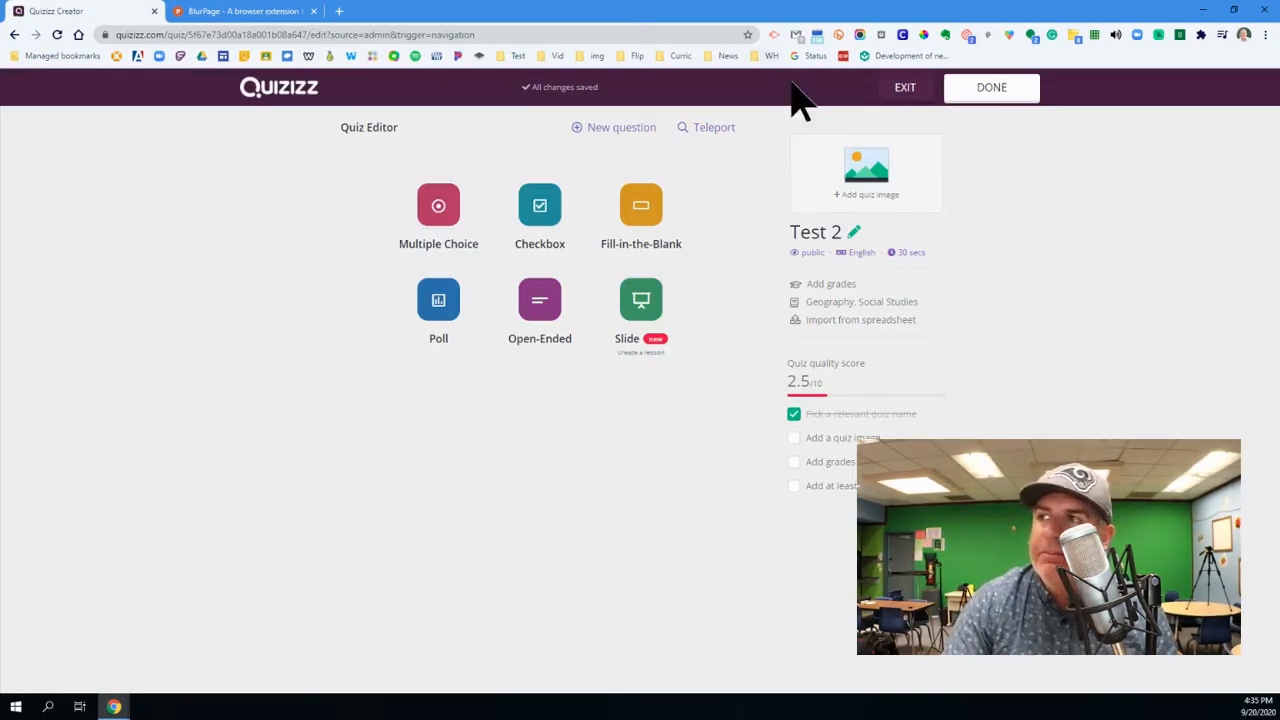
- Add the beach photo as the quiz's title image from the copied image link and check the available languages
{"action": "left_click", "coordinate": [868, 185]}
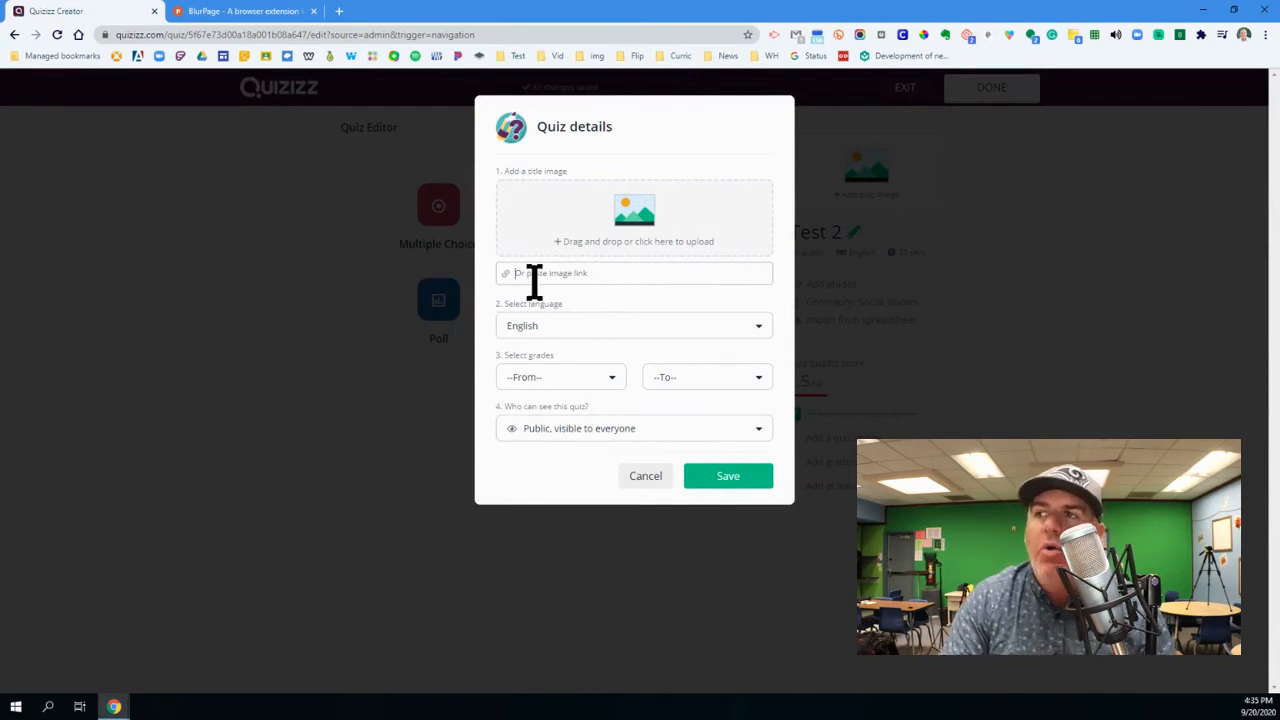
{"action": "key", "text": "ctrl+v"}
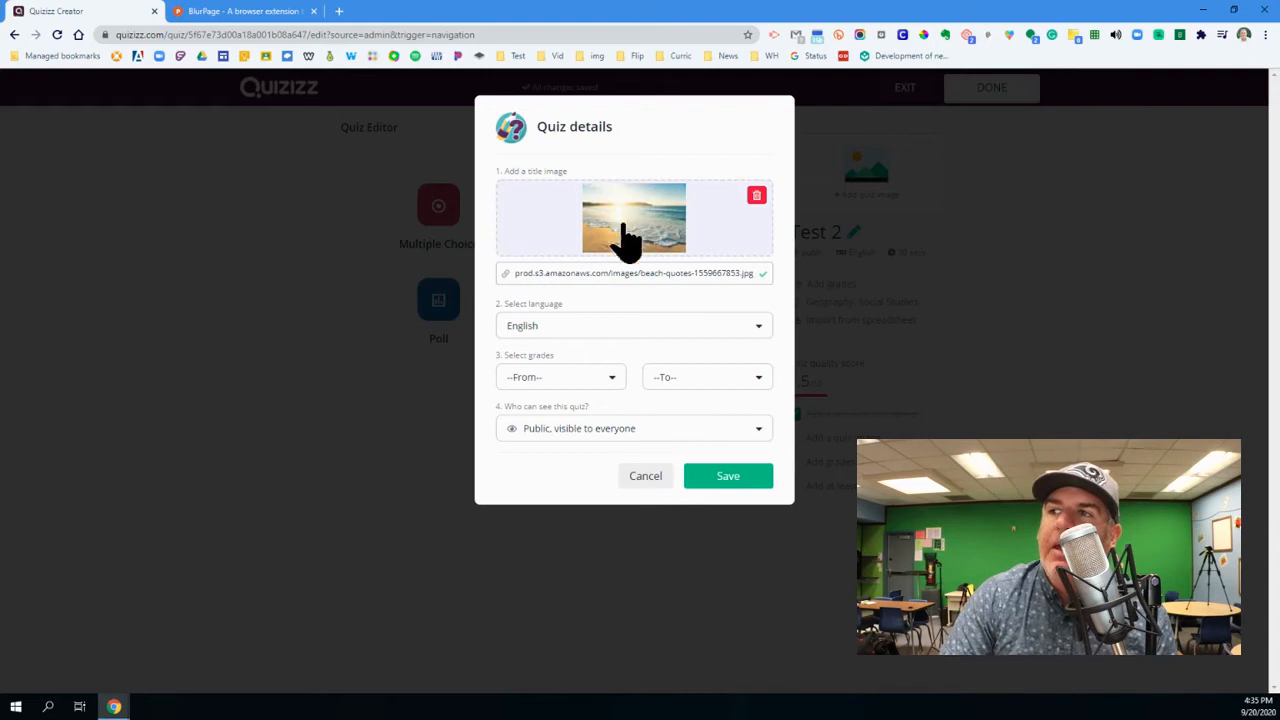
{"action": "left_click", "coordinate": [565, 329]}
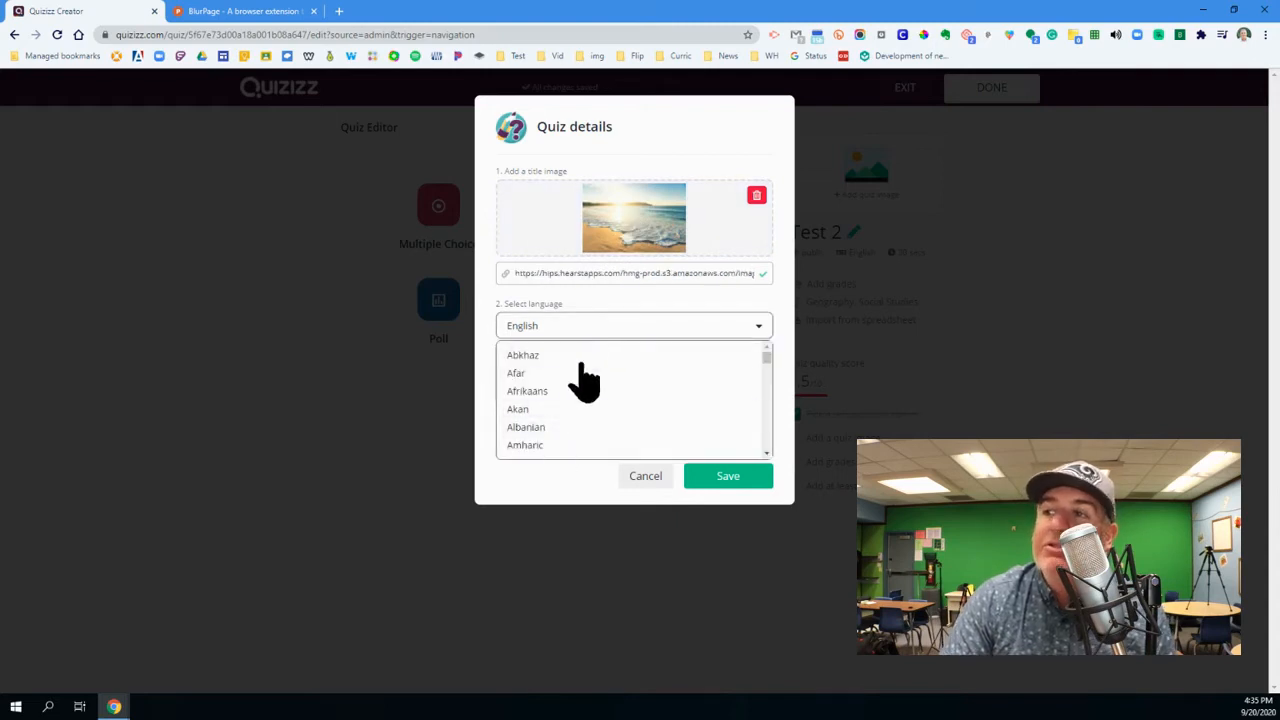
{"action": "left_click", "coordinate": [597, 303]}
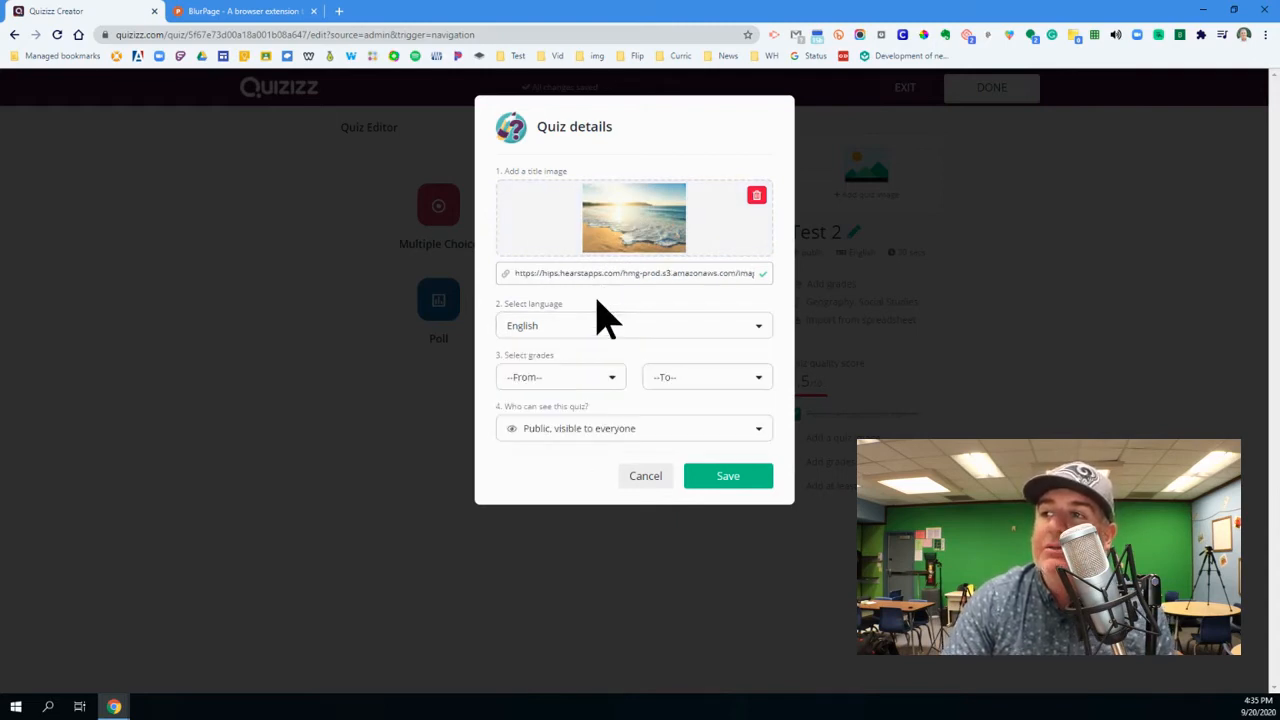
- Set the quiz's grade range from 6th to 9th, check the visibility options and save the quiz details
{"action": "left_click", "coordinate": [530, 386]}
{"action": "scroll", "coordinate": [555, 480], "scroll_direction": "down", "scroll_amount": 2}
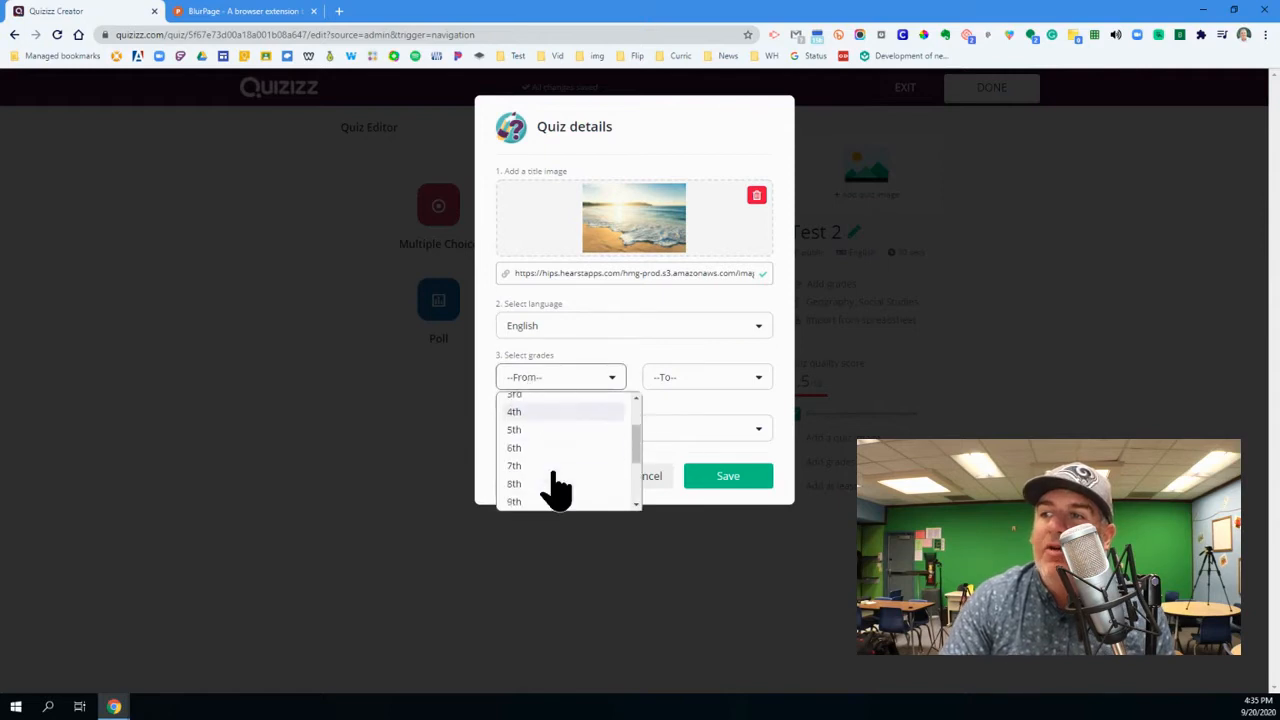
{"action": "left_click", "coordinate": [553, 449]}
{"action": "left_click", "coordinate": [701, 388]}
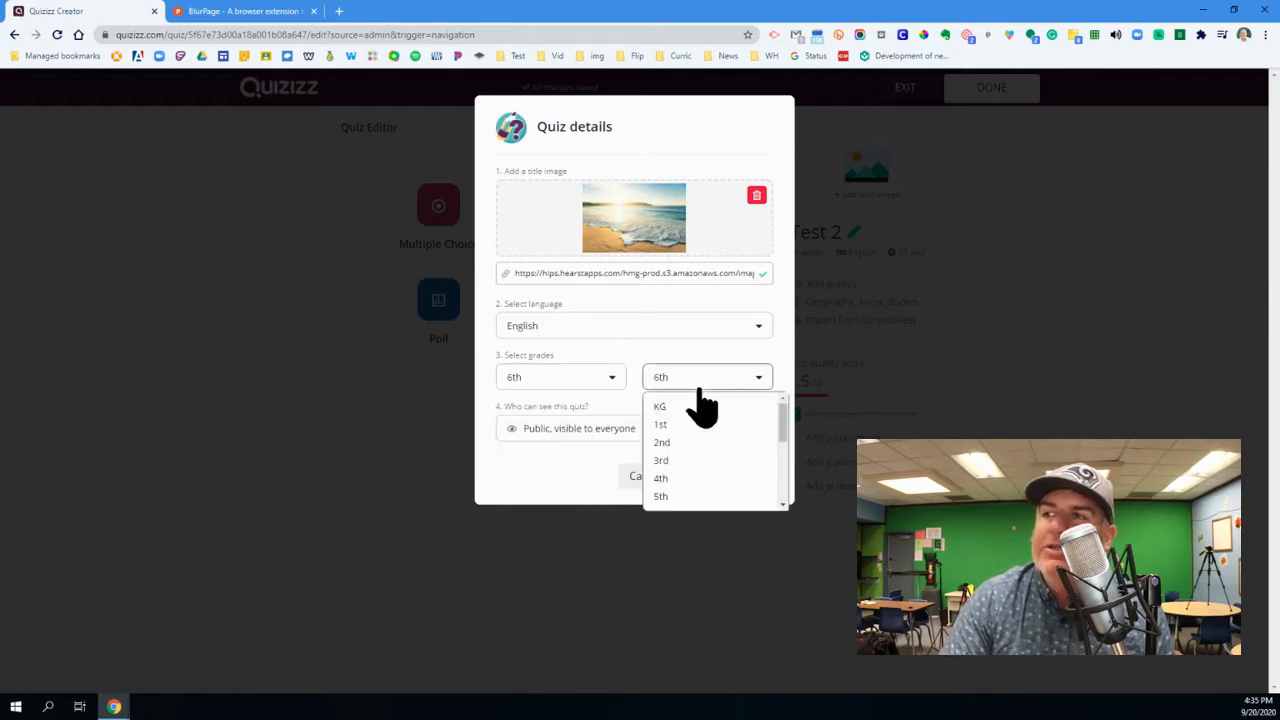
{"action": "scroll", "coordinate": [703, 405], "scroll_direction": "down", "scroll_amount": 3}
{"action": "left_click", "coordinate": [694, 451]}
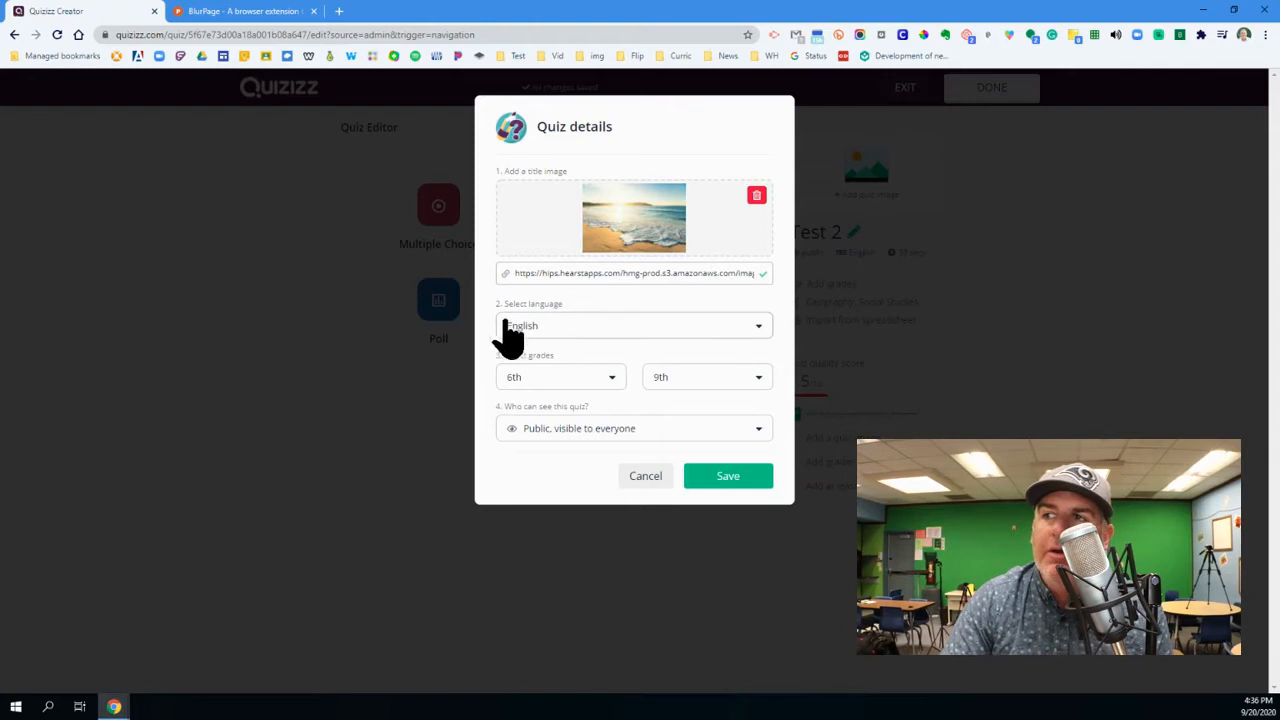
{"action": "left_click", "coordinate": [620, 432]}
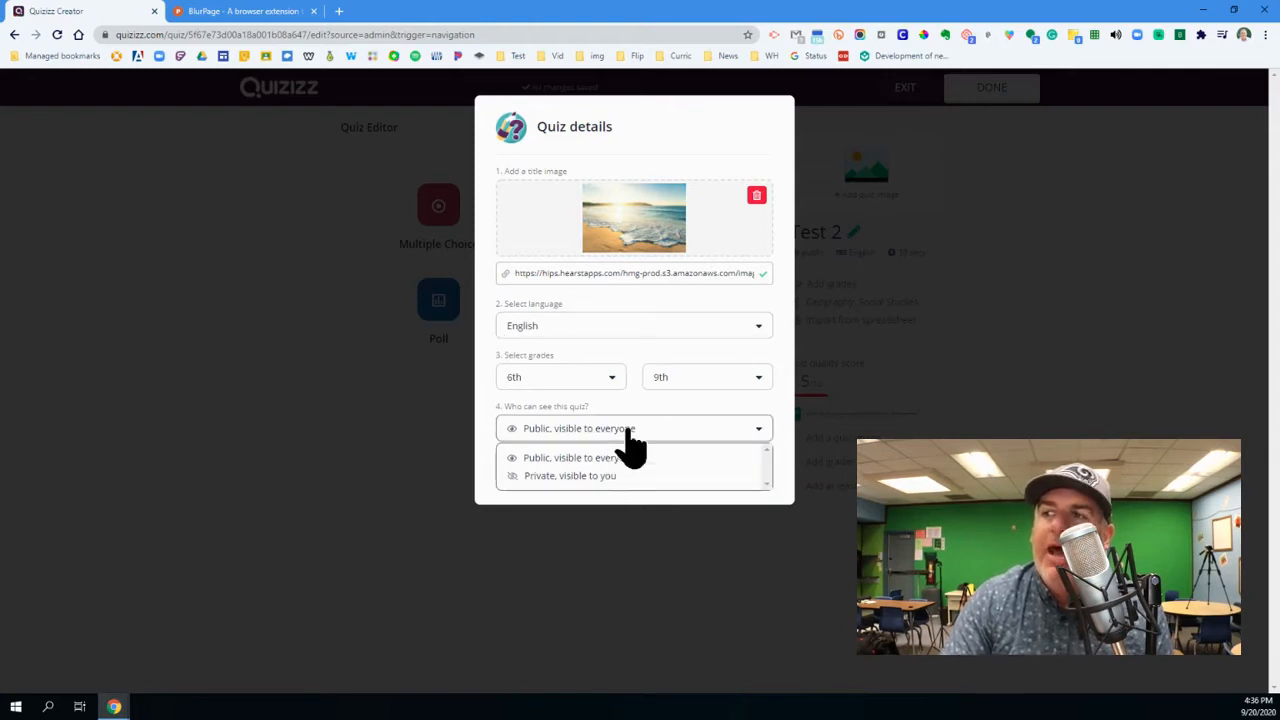
{"action": "left_click", "coordinate": [641, 372]}
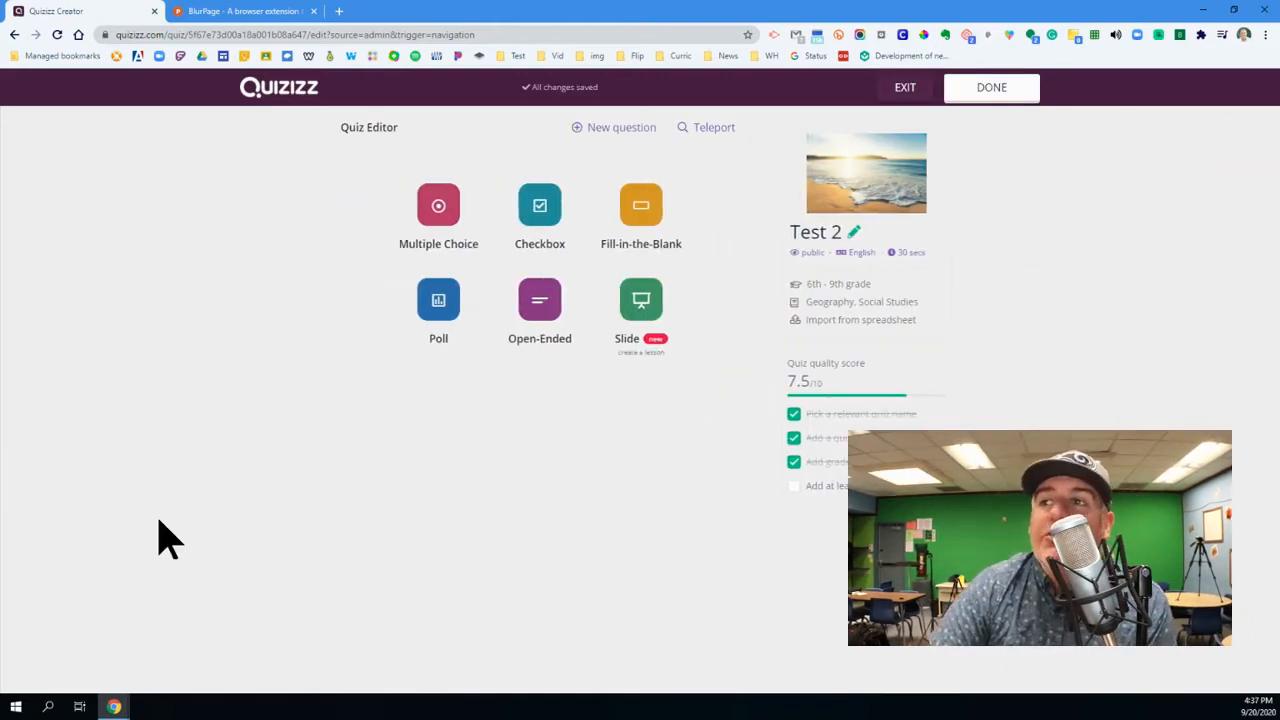
- Add a multiple-choice question with the text "Where did the Maya live?"
{"action": "left_click", "coordinate": [442, 215]}
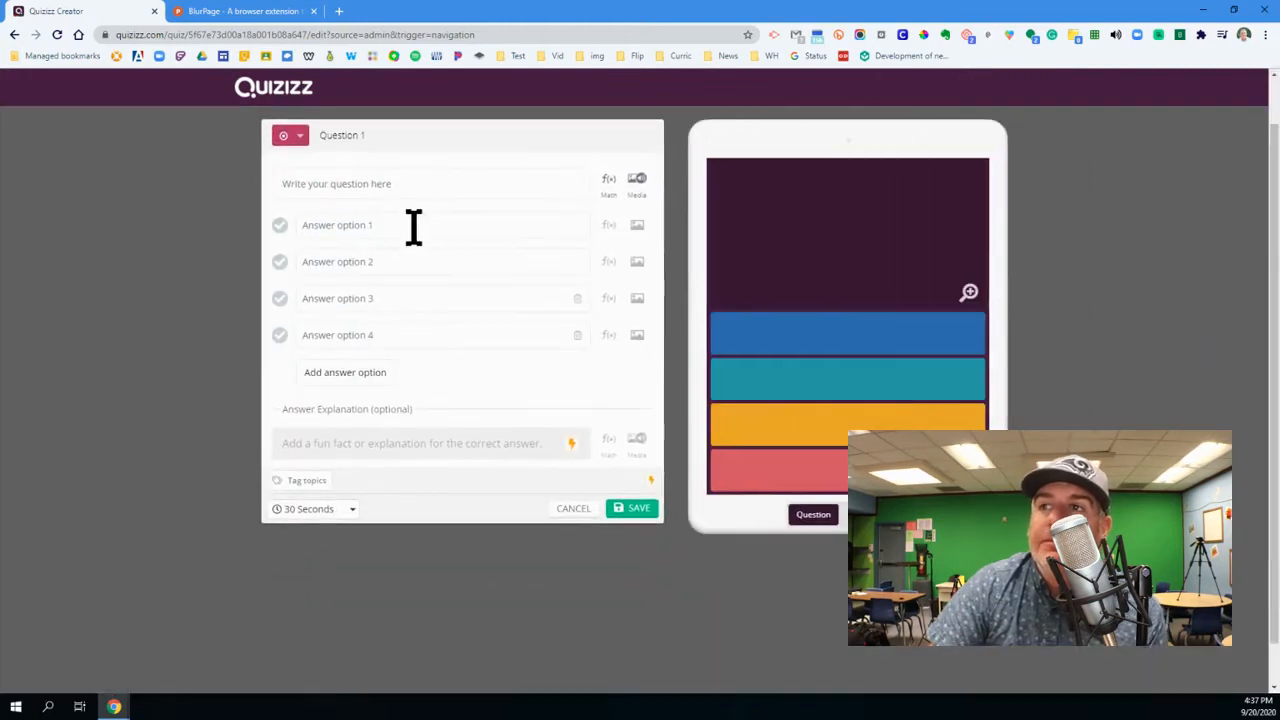
{"action": "left_click", "coordinate": [409, 194]}
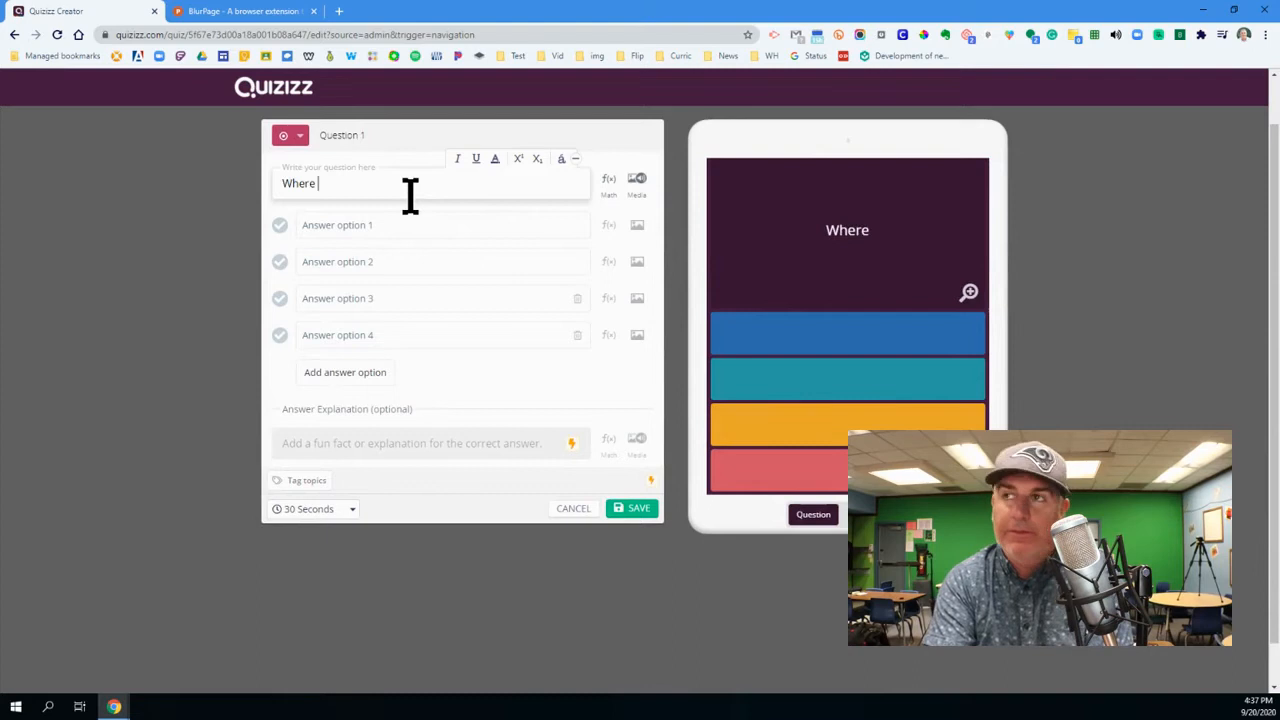
{"action": "type", "text": "Where did the "}
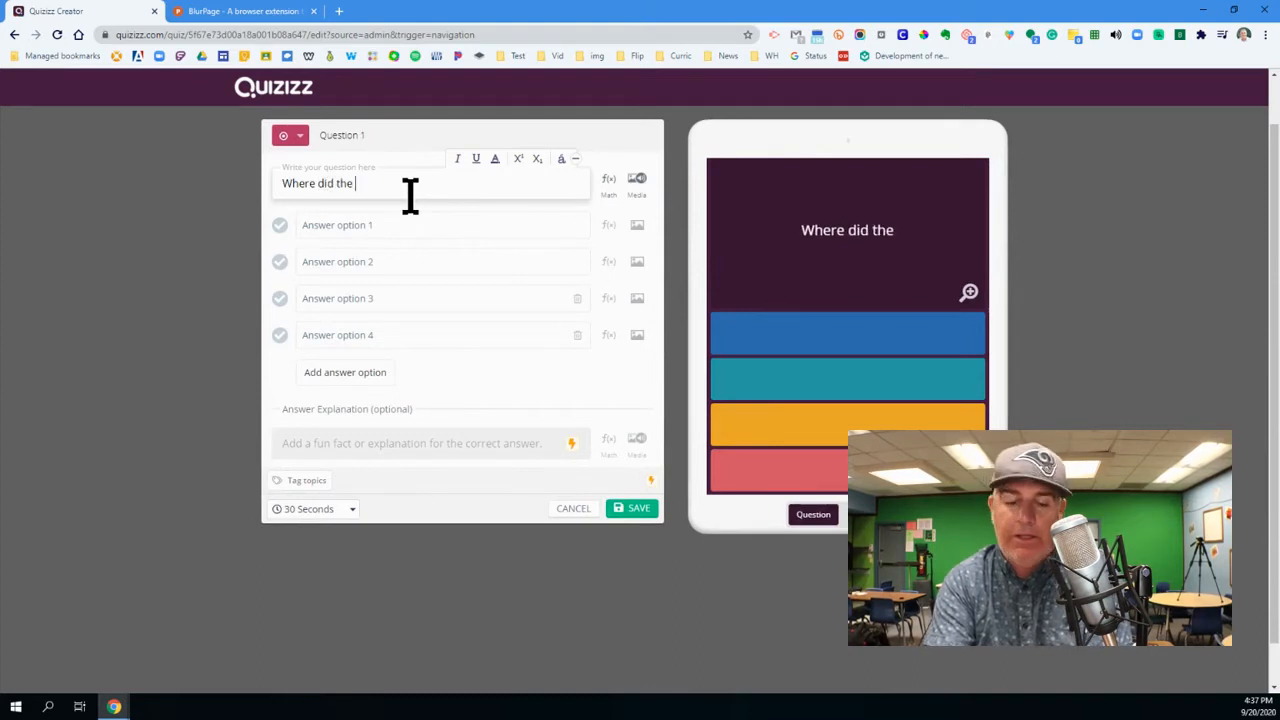
{"action": "type", "text": "Maya liv"}
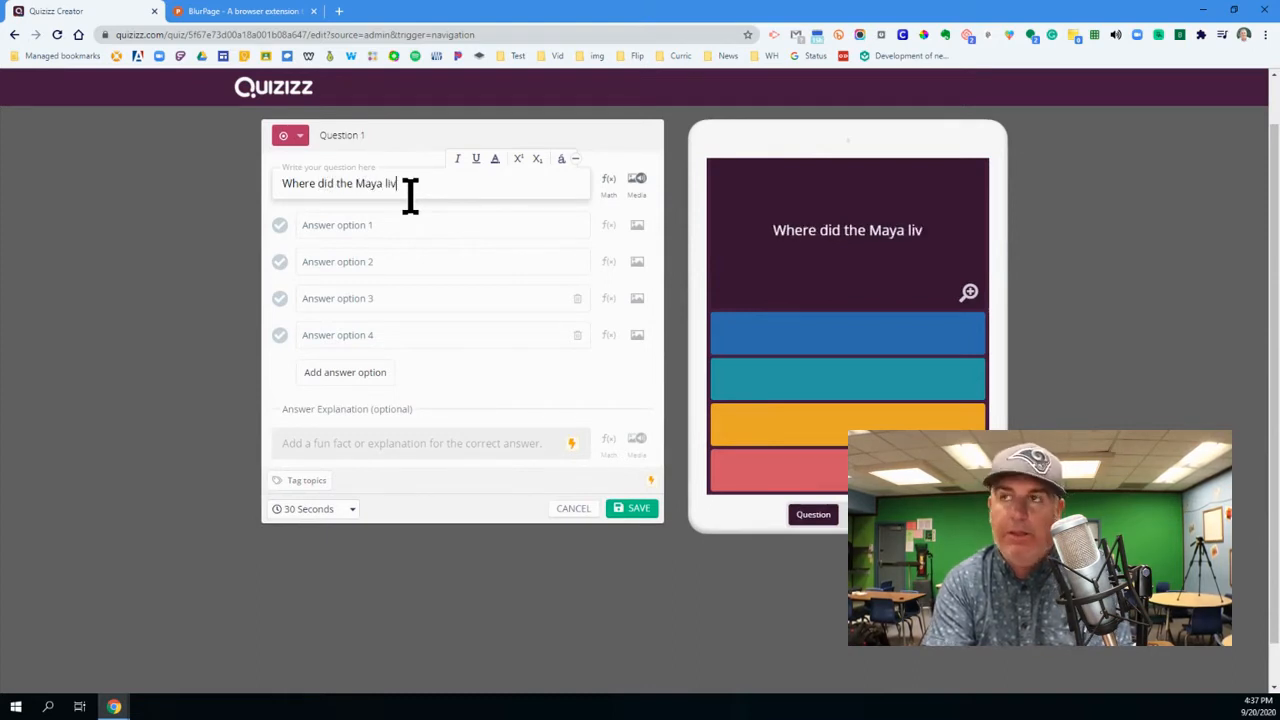
{"action": "type", "text": "e?"}
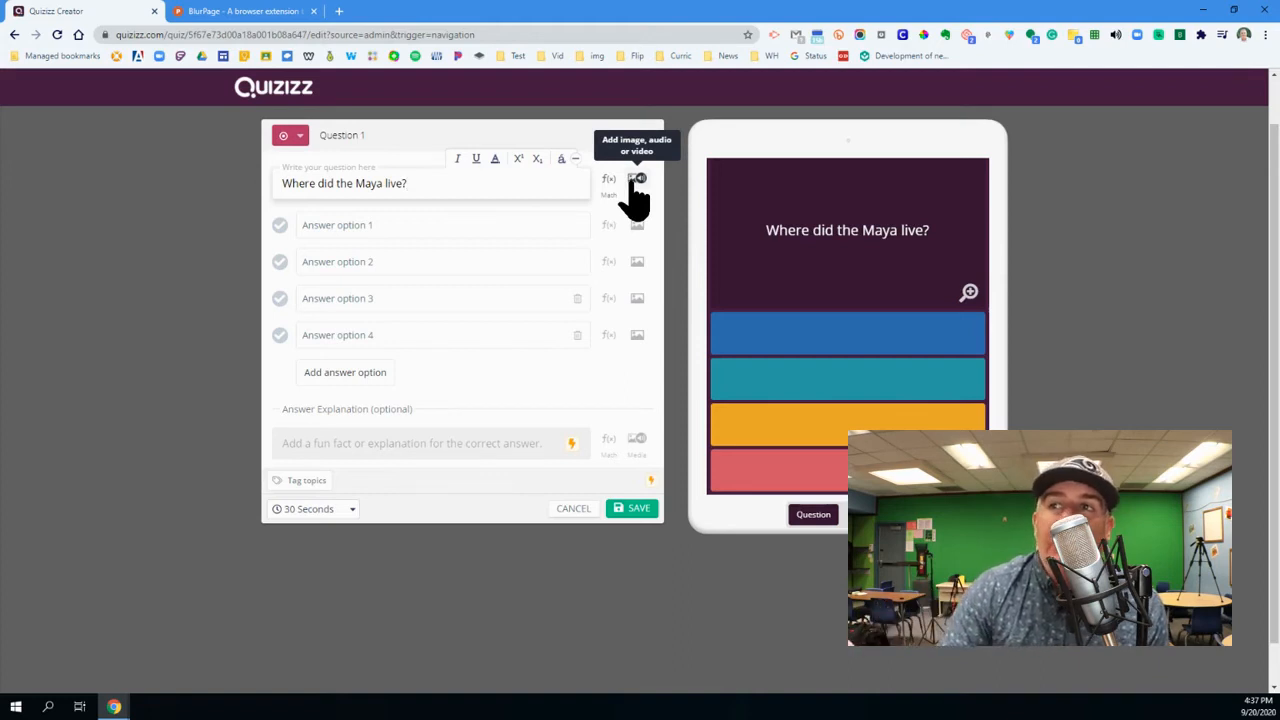
- Enter the answer options Mexico, Canada, Spain and Peru, and mark Mexico as the correct answer
{"action": "left_click", "coordinate": [528, 234]}
{"action": "type", "text": "Mexico"}
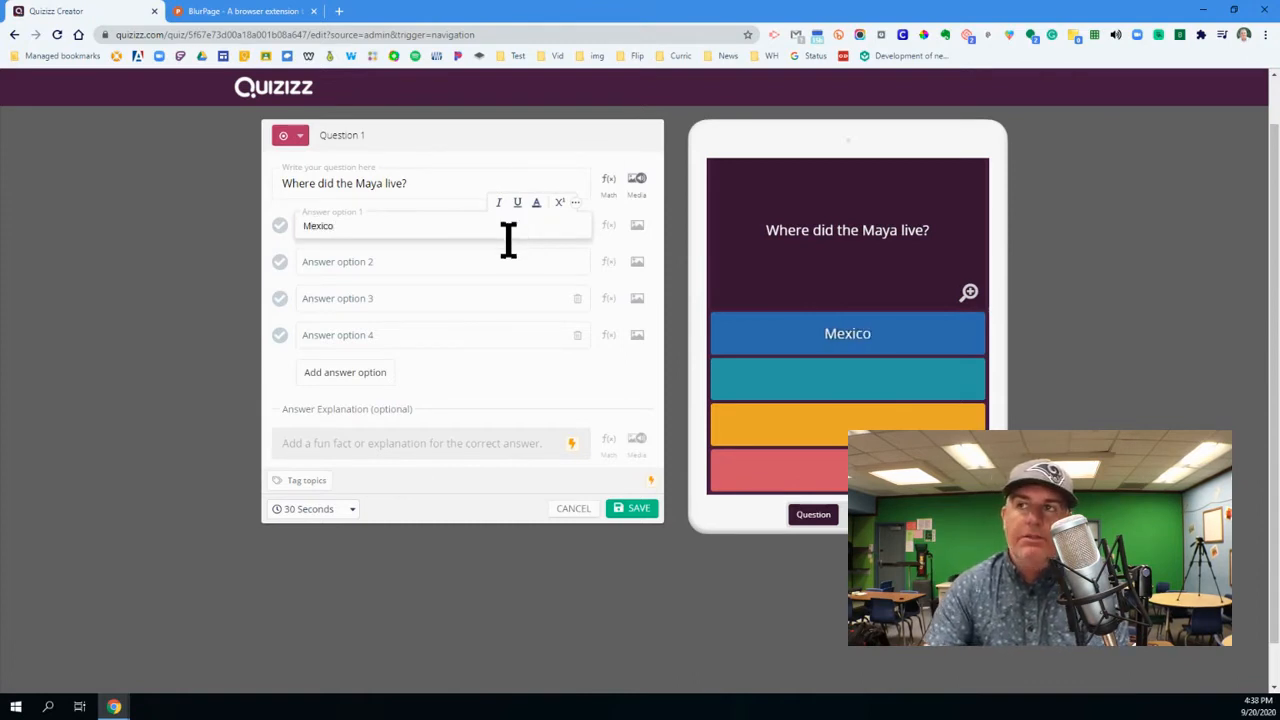
{"action": "left_click", "coordinate": [488, 264]}
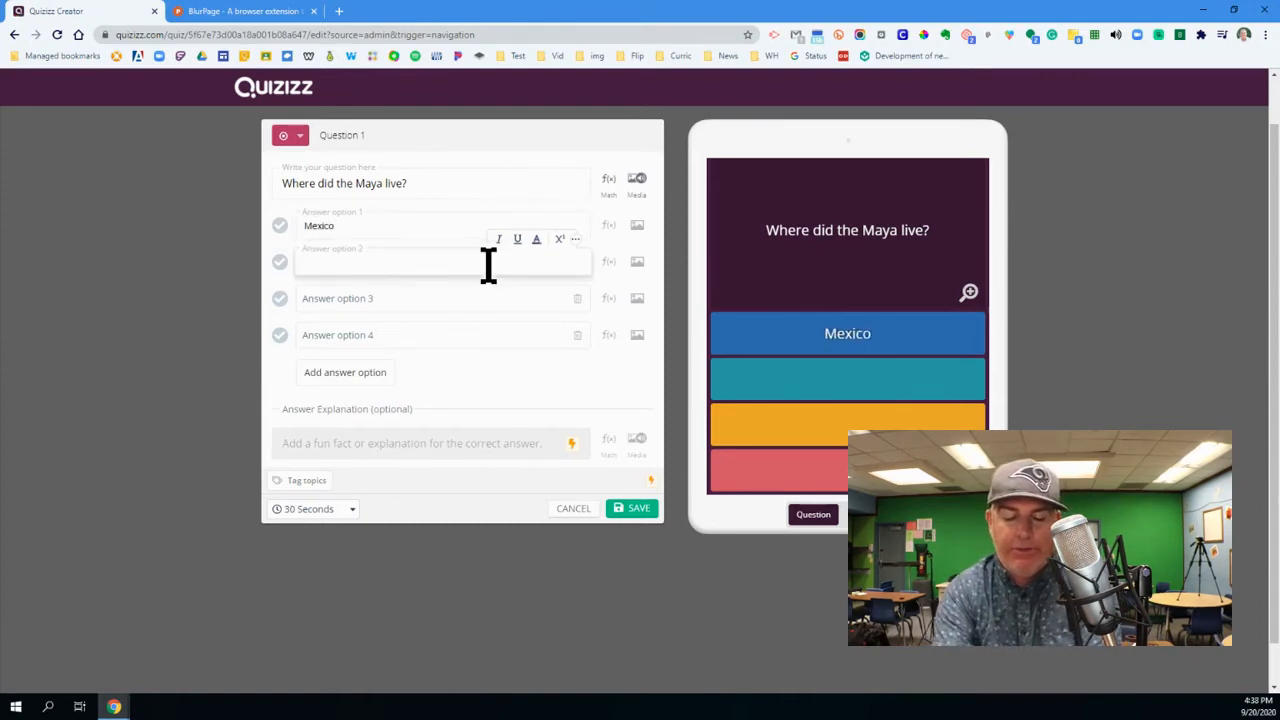
{"action": "type", "text": "Canada"}
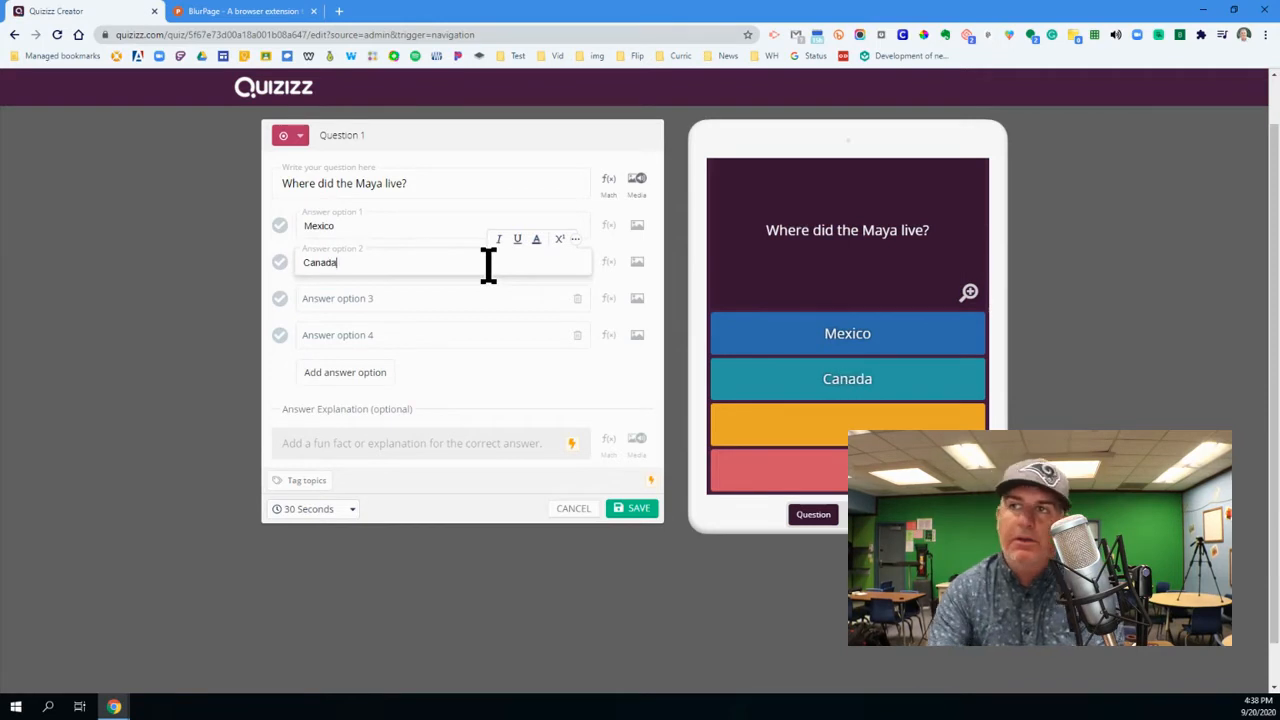
{"action": "left_click", "coordinate": [430, 307]}
{"action": "type", "text": "Spain"}
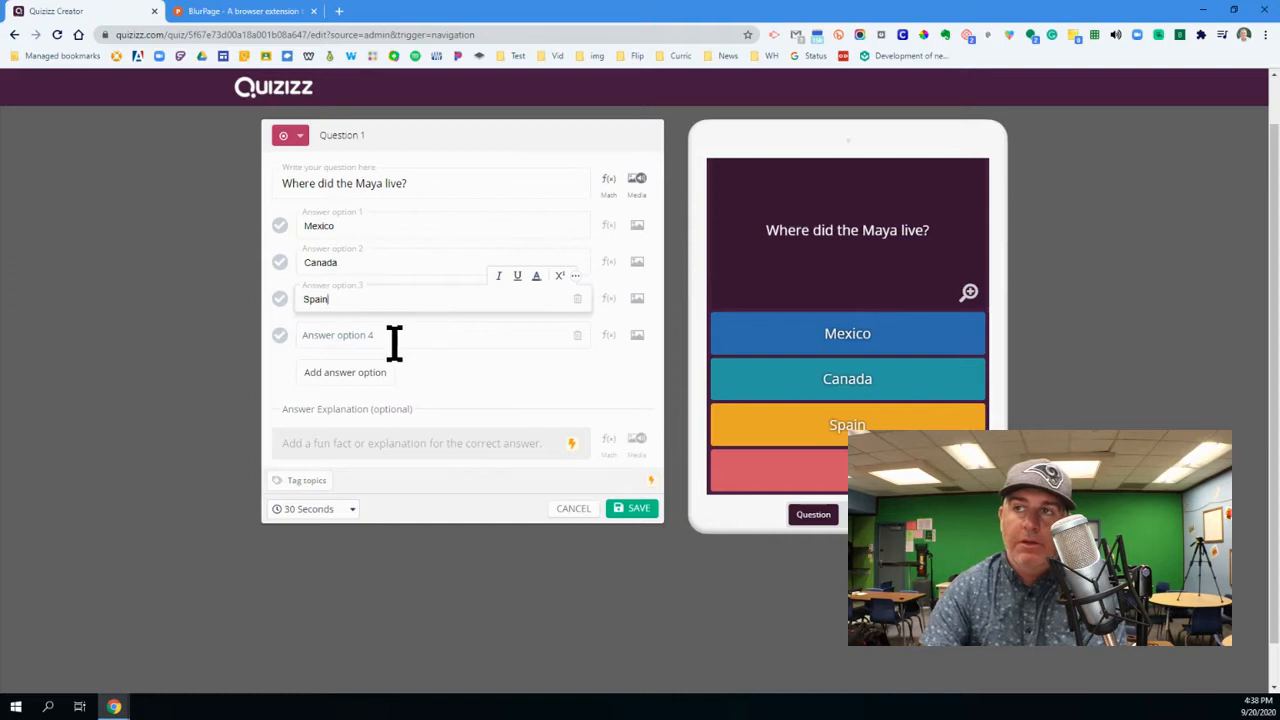
{"action": "left_click", "coordinate": [394, 341]}
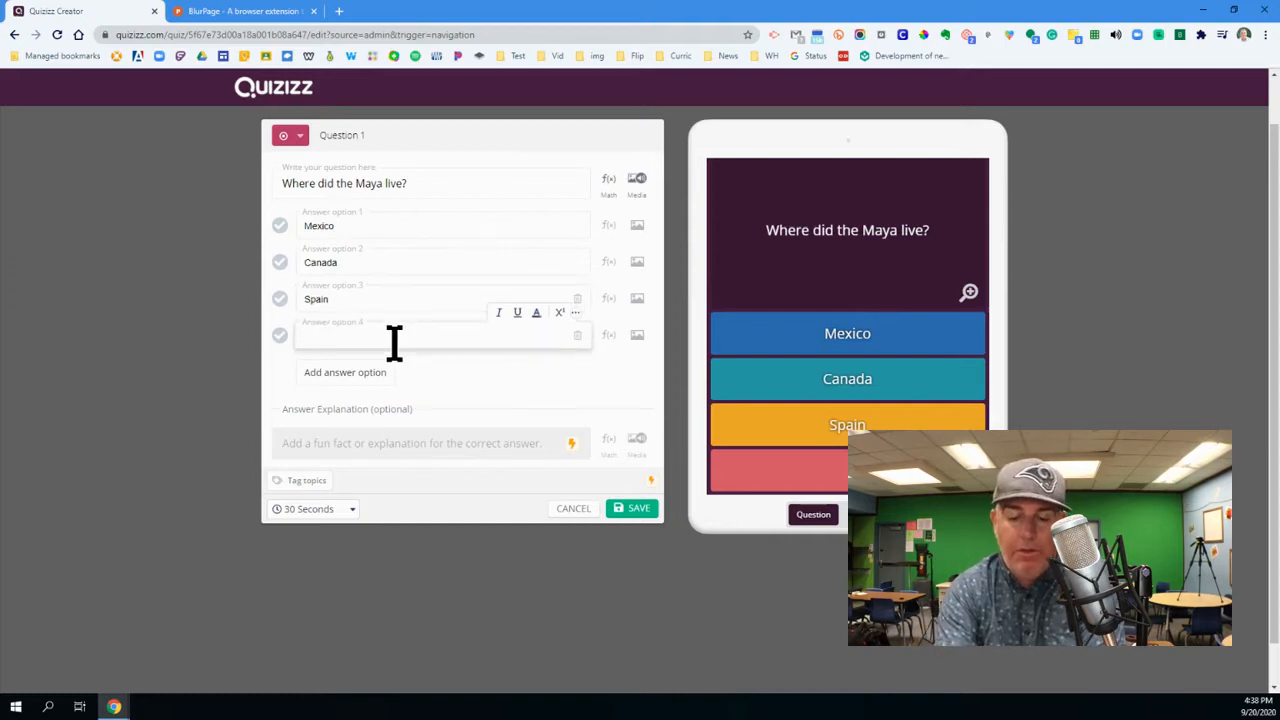
{"action": "type", "text": "Peru"}
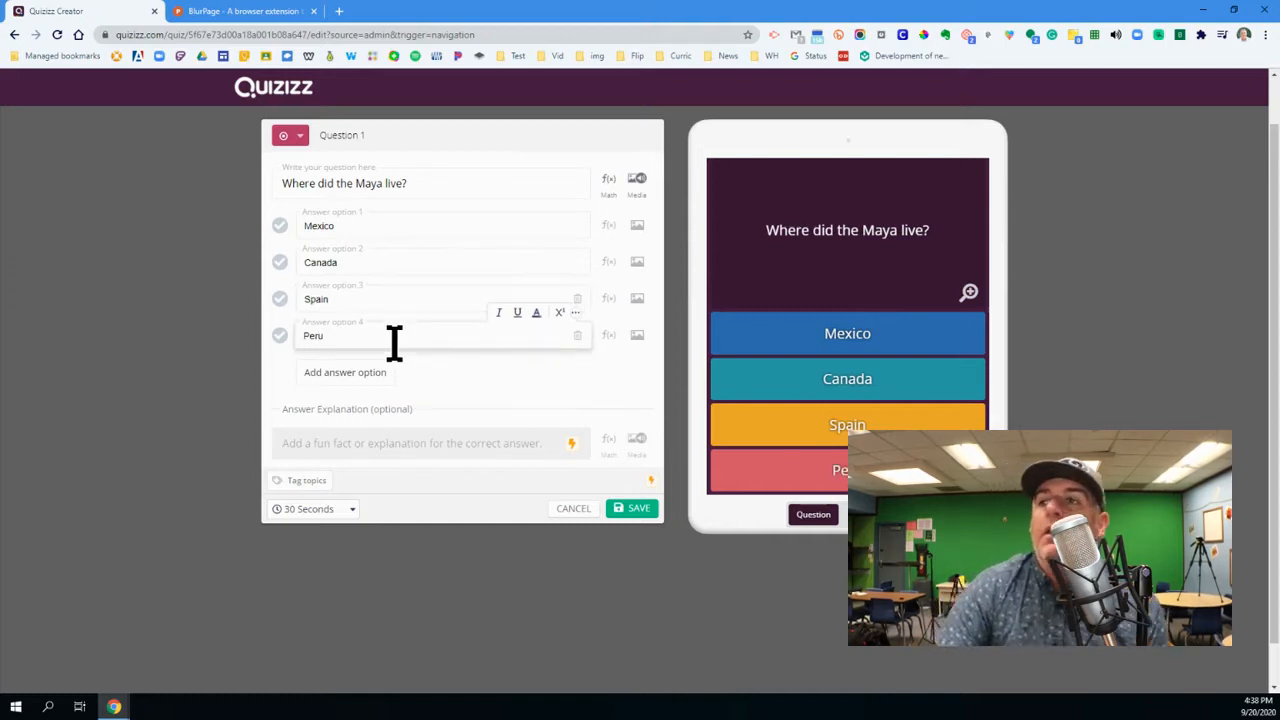
{"action": "left_click", "coordinate": [281, 226]}
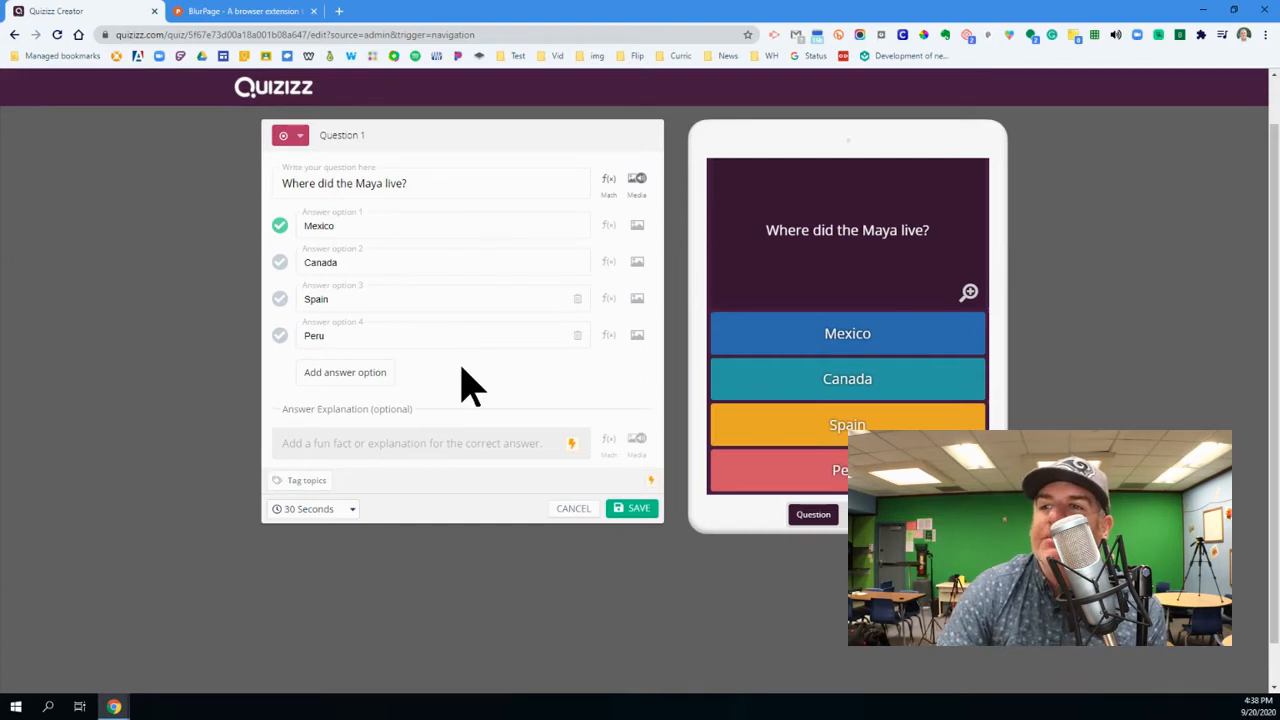
- Check the answer explanation feature and the available time limits, and save the question with a 30-second limit
{"action": "left_click", "coordinate": [432, 462]}
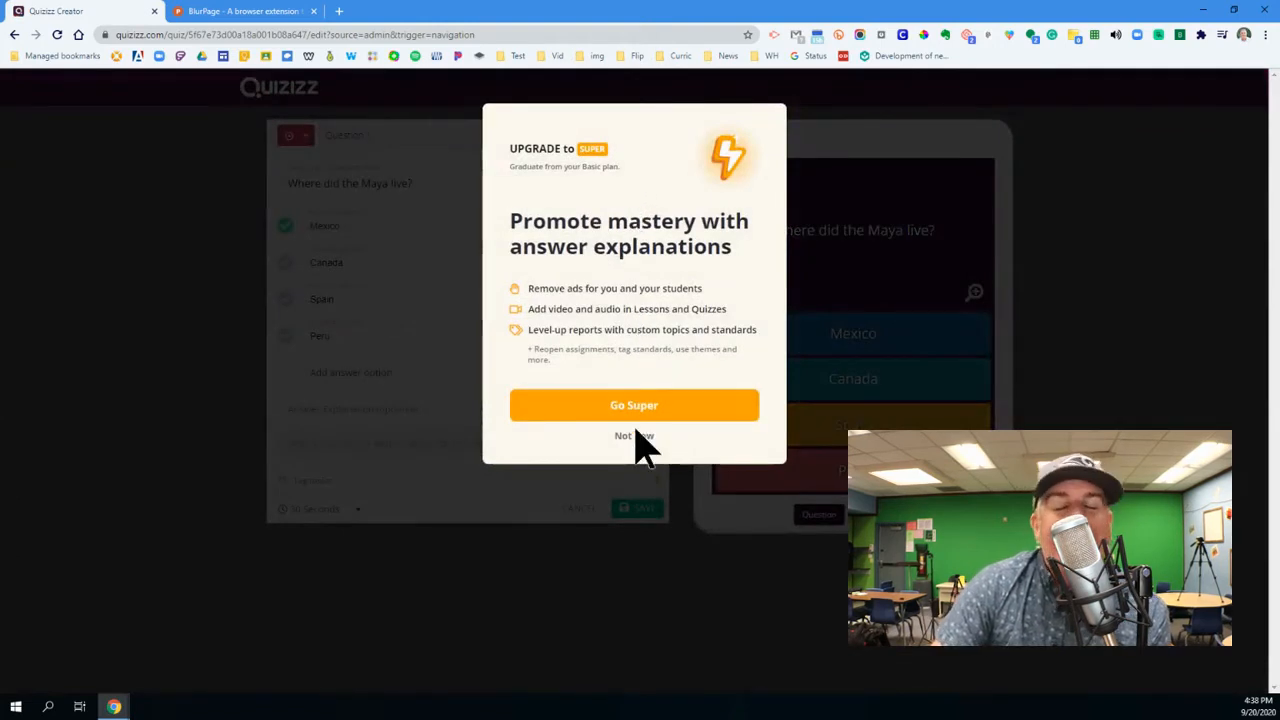
{"action": "left_click", "coordinate": [634, 437]}
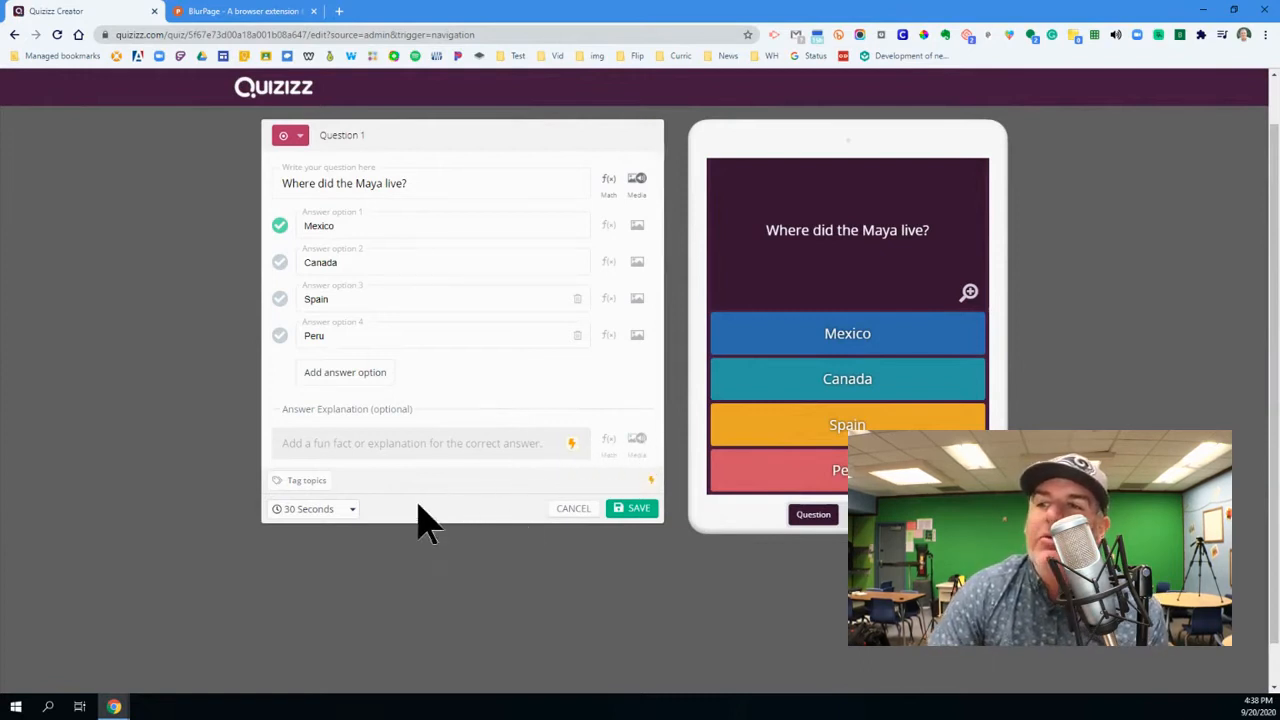
{"action": "left_click", "coordinate": [340, 512]}
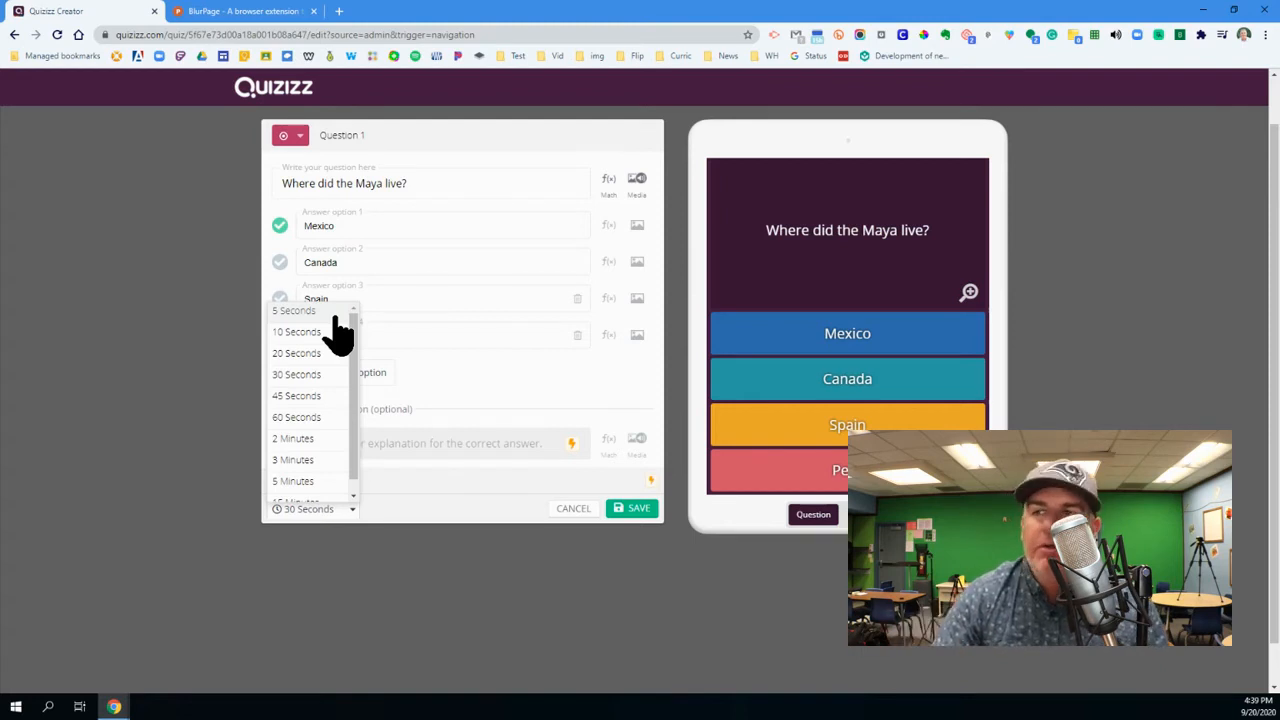
{"action": "scroll", "coordinate": [334, 370], "scroll_direction": "down", "scroll_amount": 2}
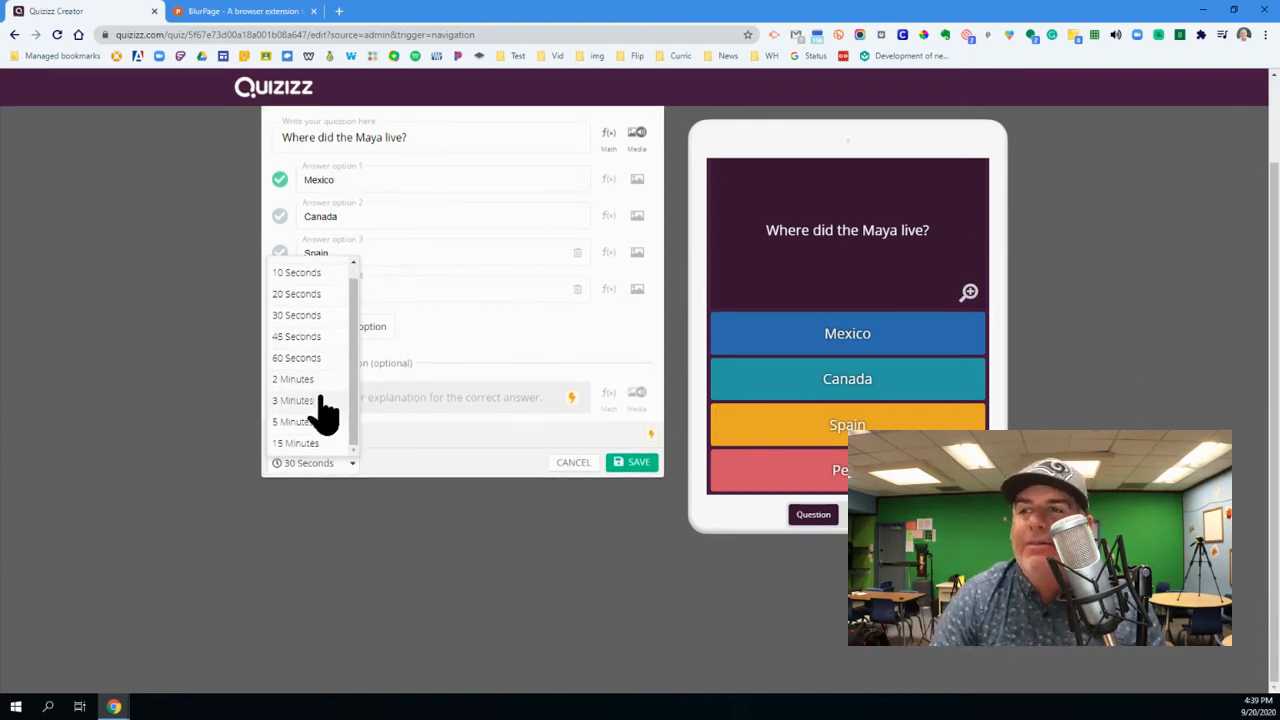
{"action": "scroll", "coordinate": [338, 324], "scroll_direction": "up", "scroll_amount": 2}
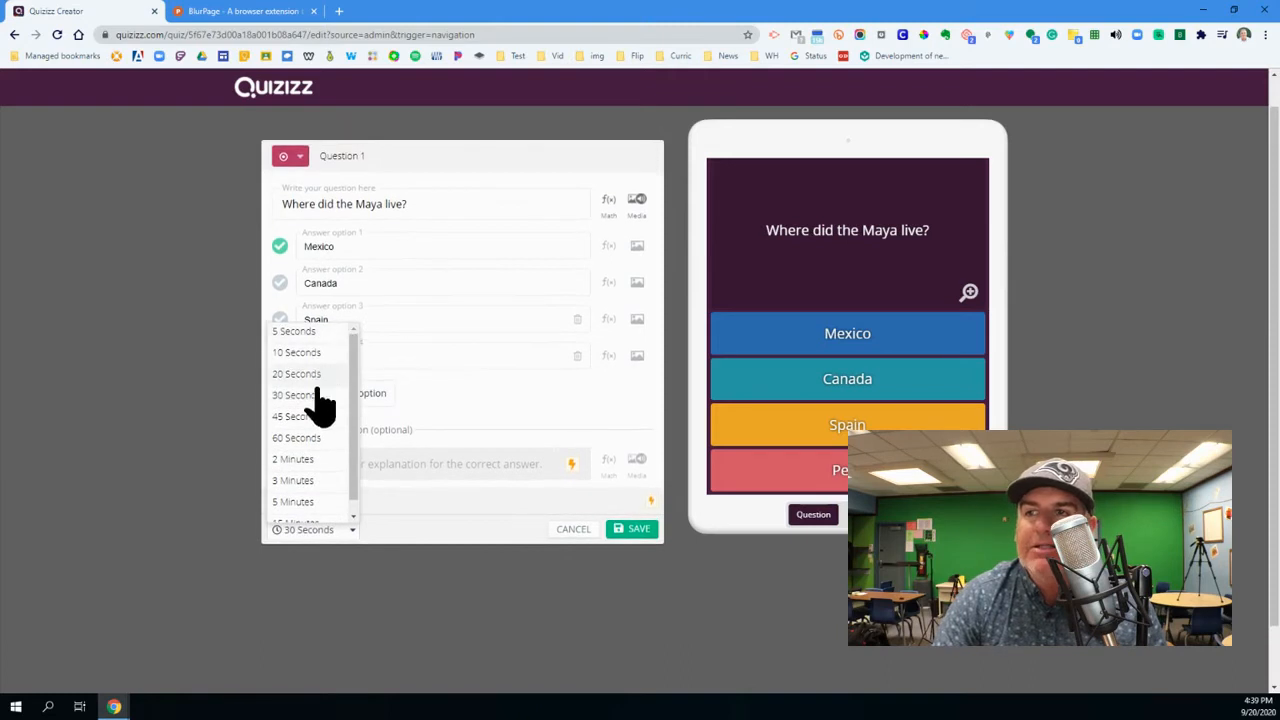
{"action": "scroll", "coordinate": [314, 436], "scroll_direction": "down", "scroll_amount": 2}
{"action": "scroll", "coordinate": [316, 450], "scroll_direction": "down", "scroll_amount": 1}
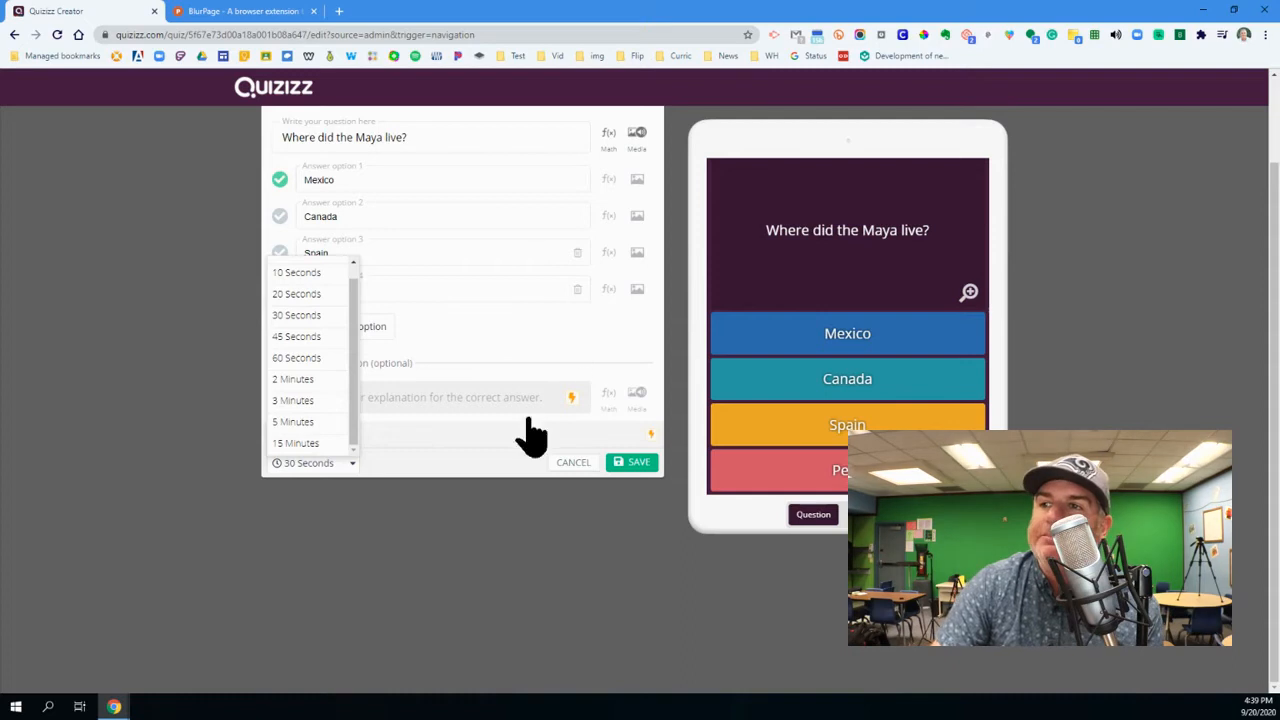
{"action": "left_click", "coordinate": [508, 449]}
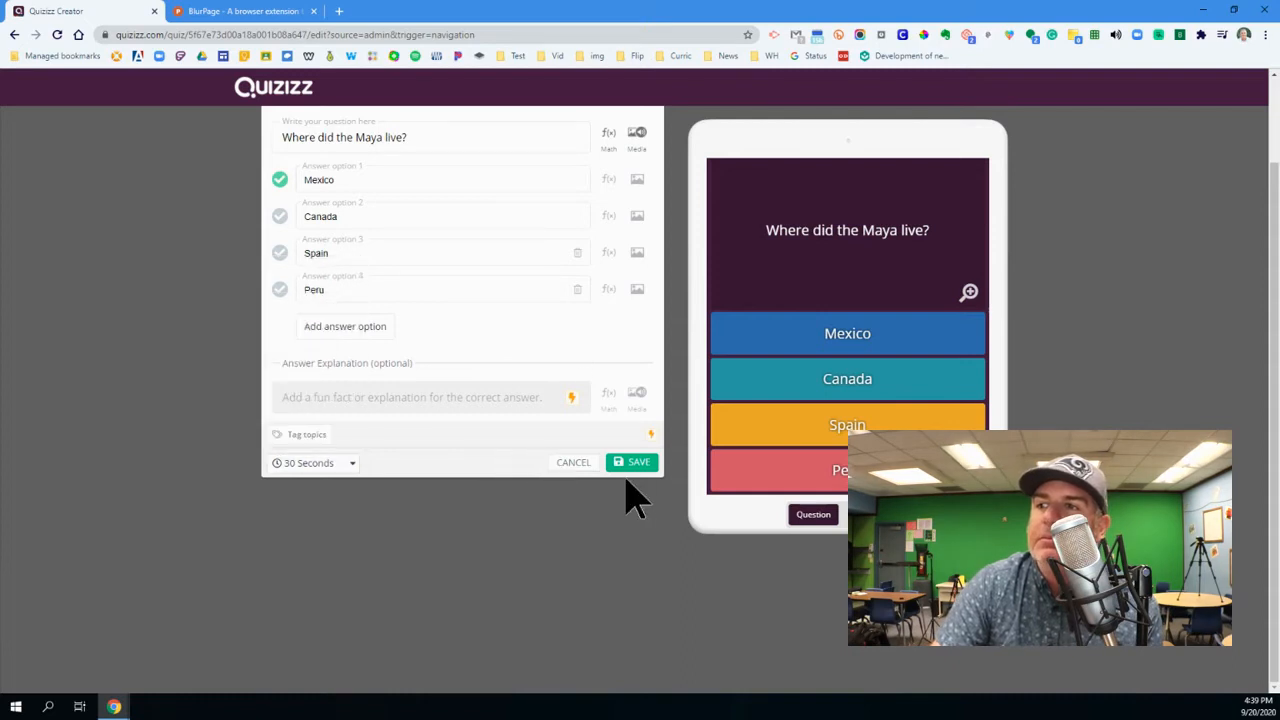
{"action": "left_click", "coordinate": [634, 464]}
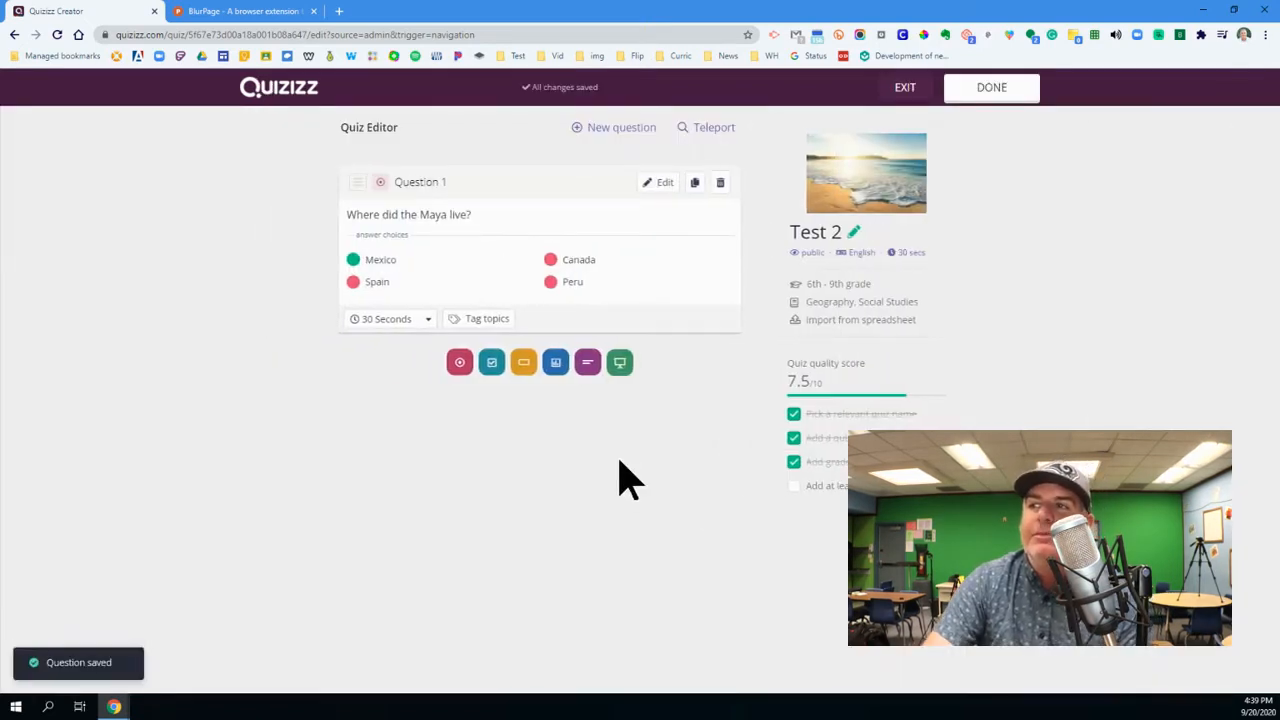
- Look at the blank checkbox and fill-in-the-blank question forms, cancelling each without adding a question
{"action": "left_click", "coordinate": [491, 365]}
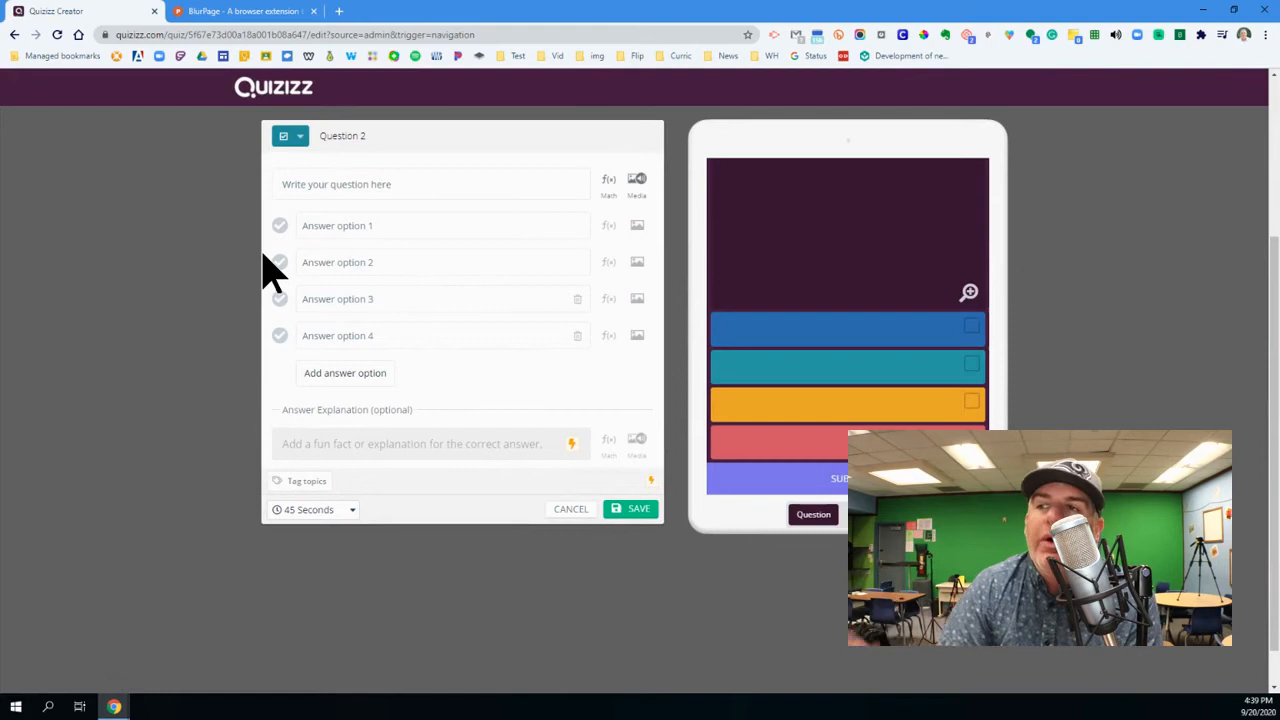
{"action": "left_click", "coordinate": [575, 512]}
{"action": "left_click", "coordinate": [524, 366]}
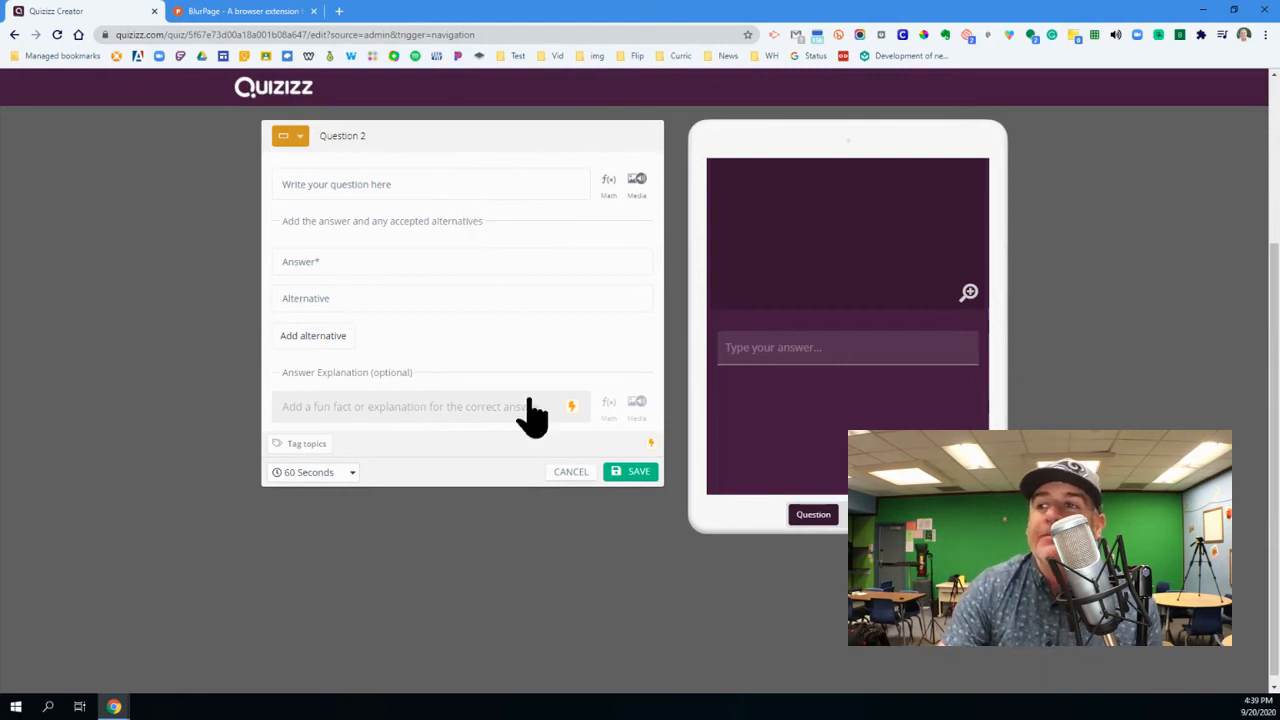
{"action": "left_click", "coordinate": [565, 473]}
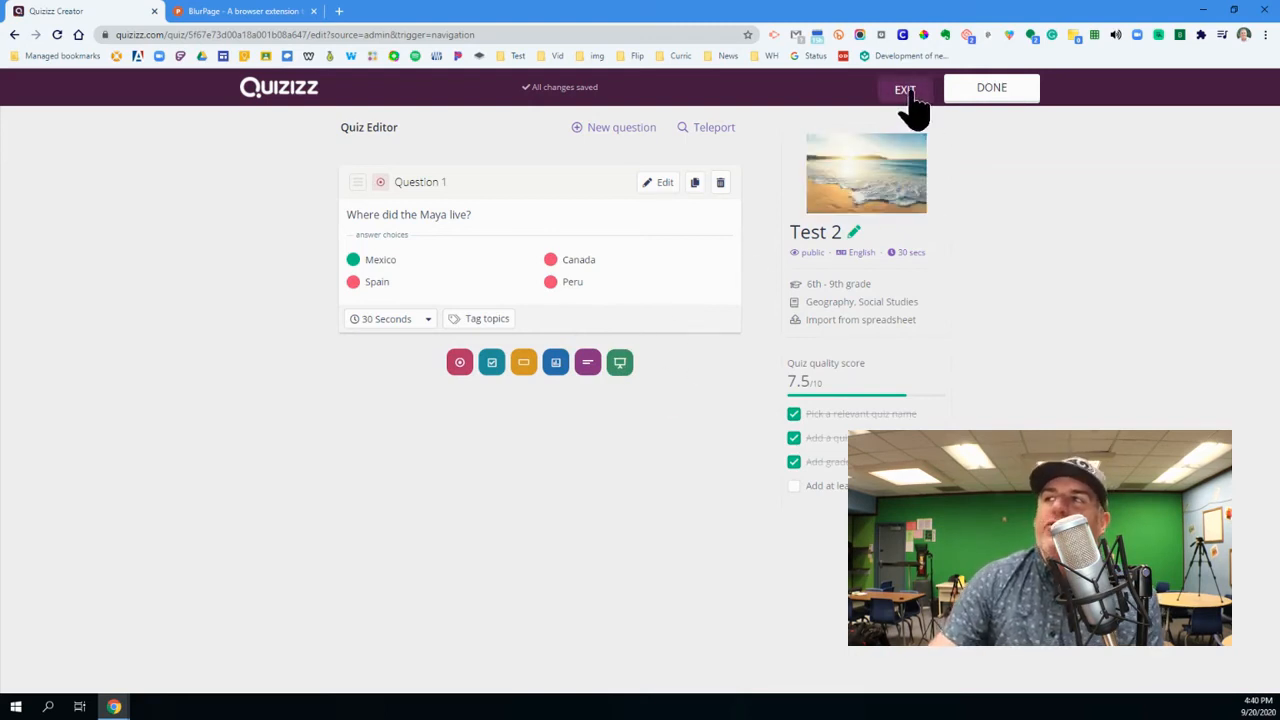
- Finish editing the Test 2 quiz and open its live game settings in Classic mode
{"action": "left_click", "coordinate": [1005, 110]}
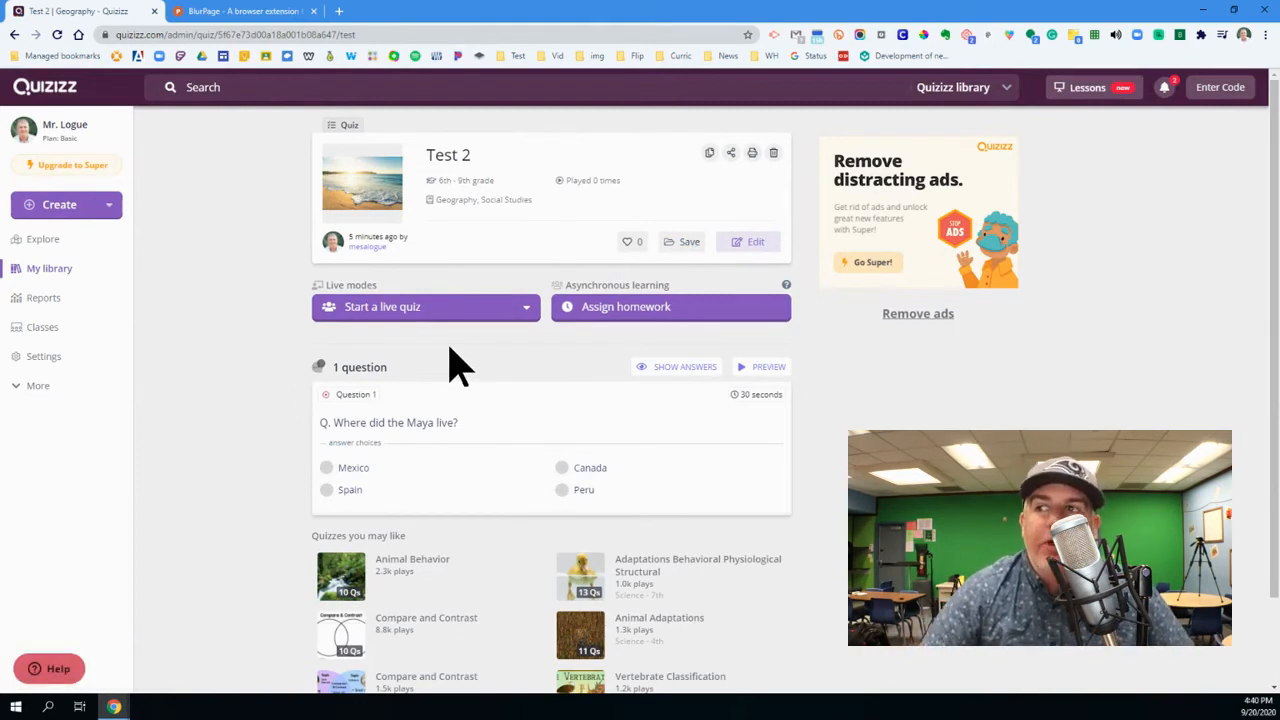
{"action": "left_click", "coordinate": [525, 310]}
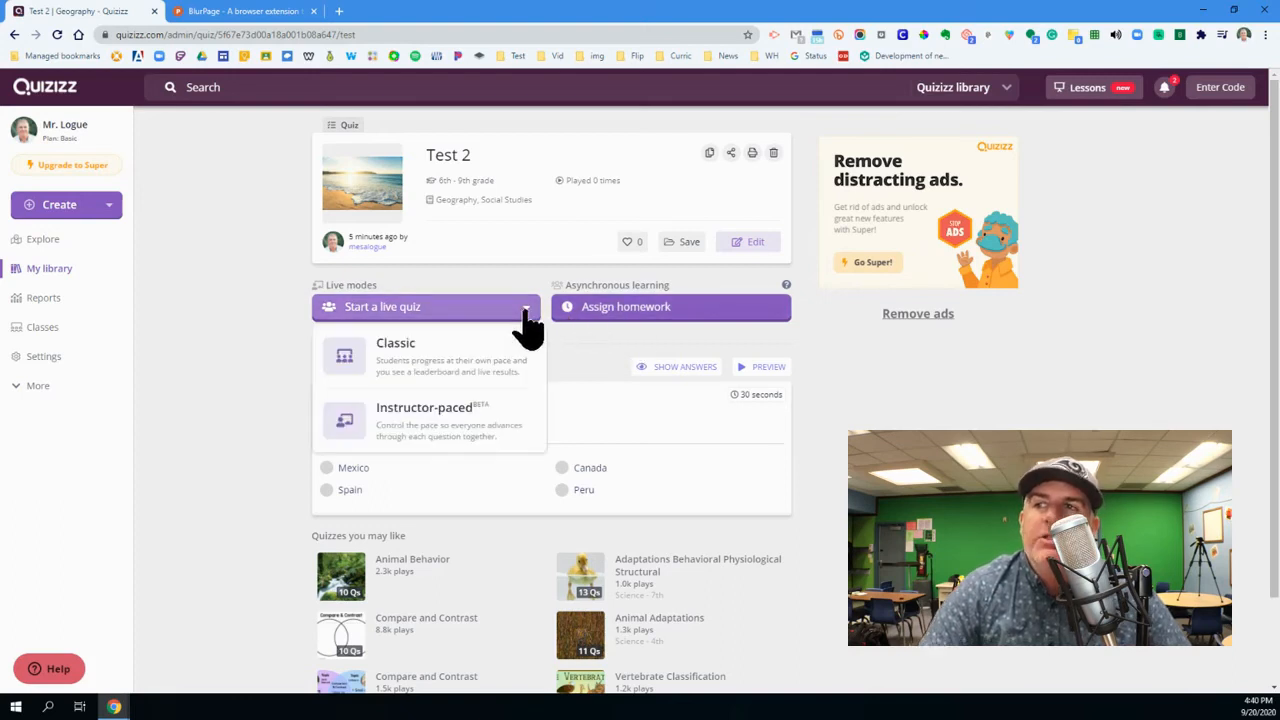
{"action": "left_click", "coordinate": [460, 383]}
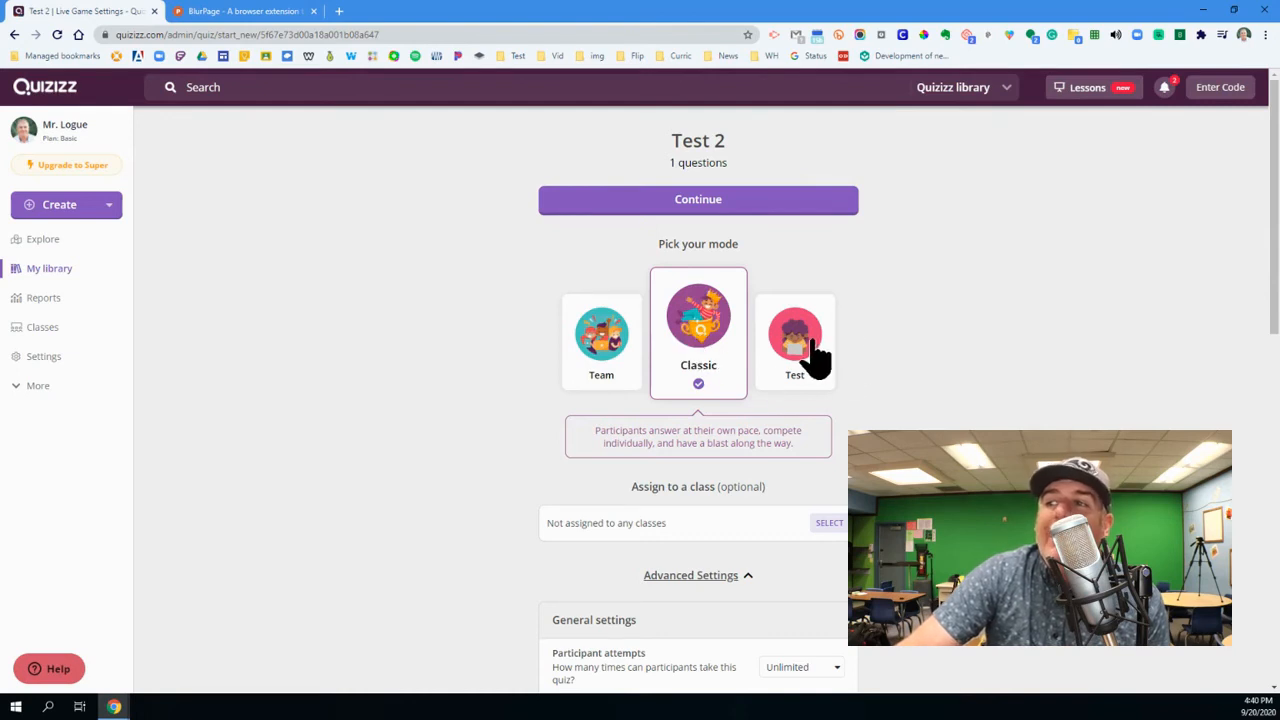
- Try assigning the live game to the 7th Grade Social Studies 3rd Period class and cancel the assignment
{"action": "scroll", "coordinate": [694, 366], "scroll_direction": "down", "scroll_amount": 2}
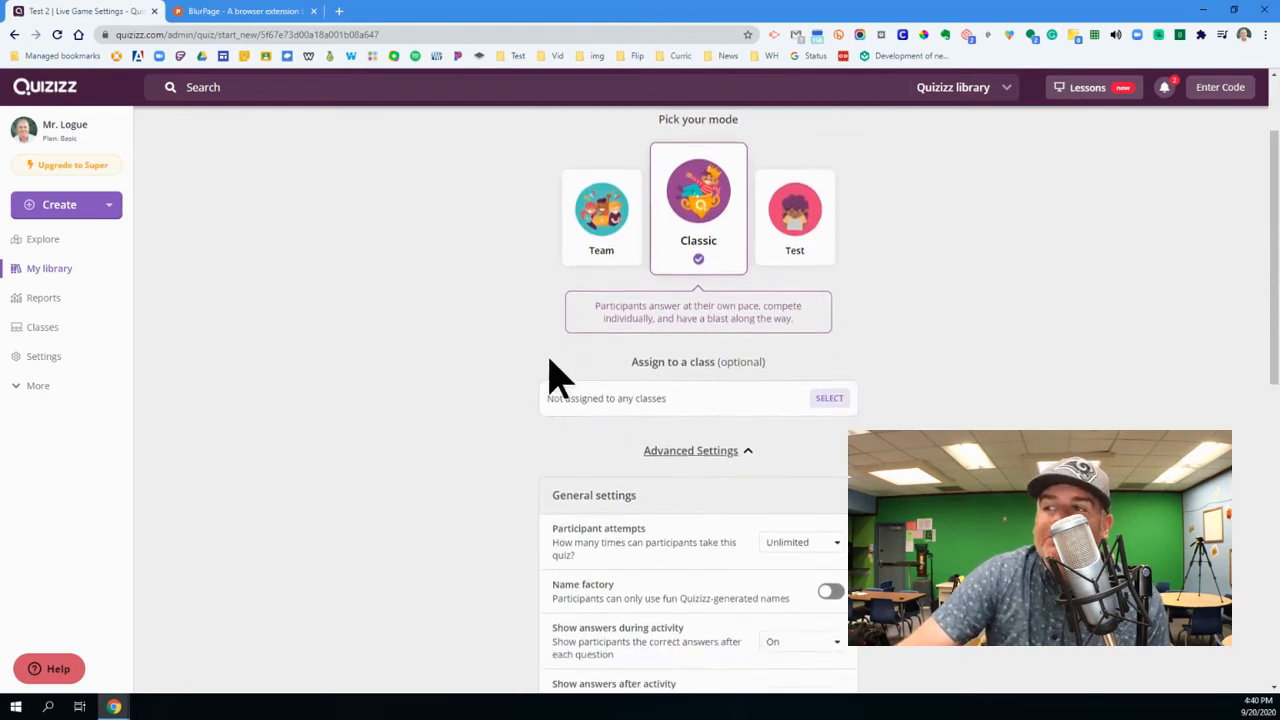
{"action": "left_click", "coordinate": [830, 390]}
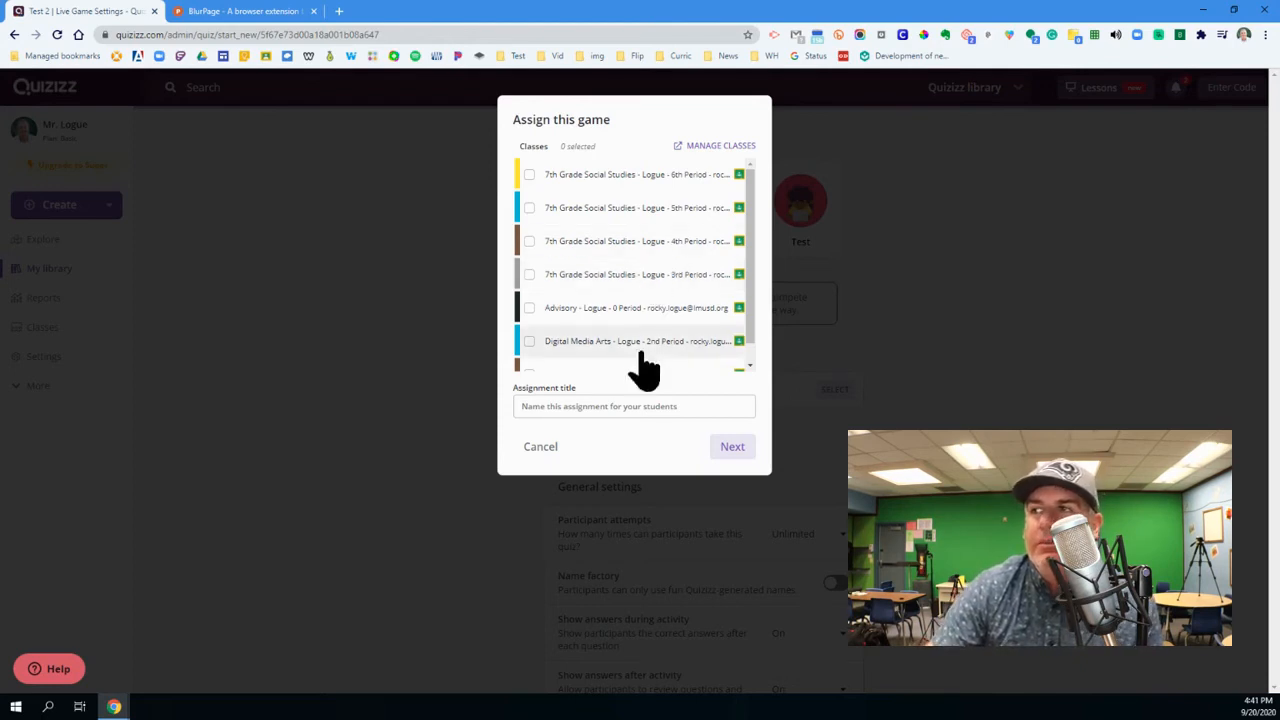
{"action": "left_click", "coordinate": [569, 280]}
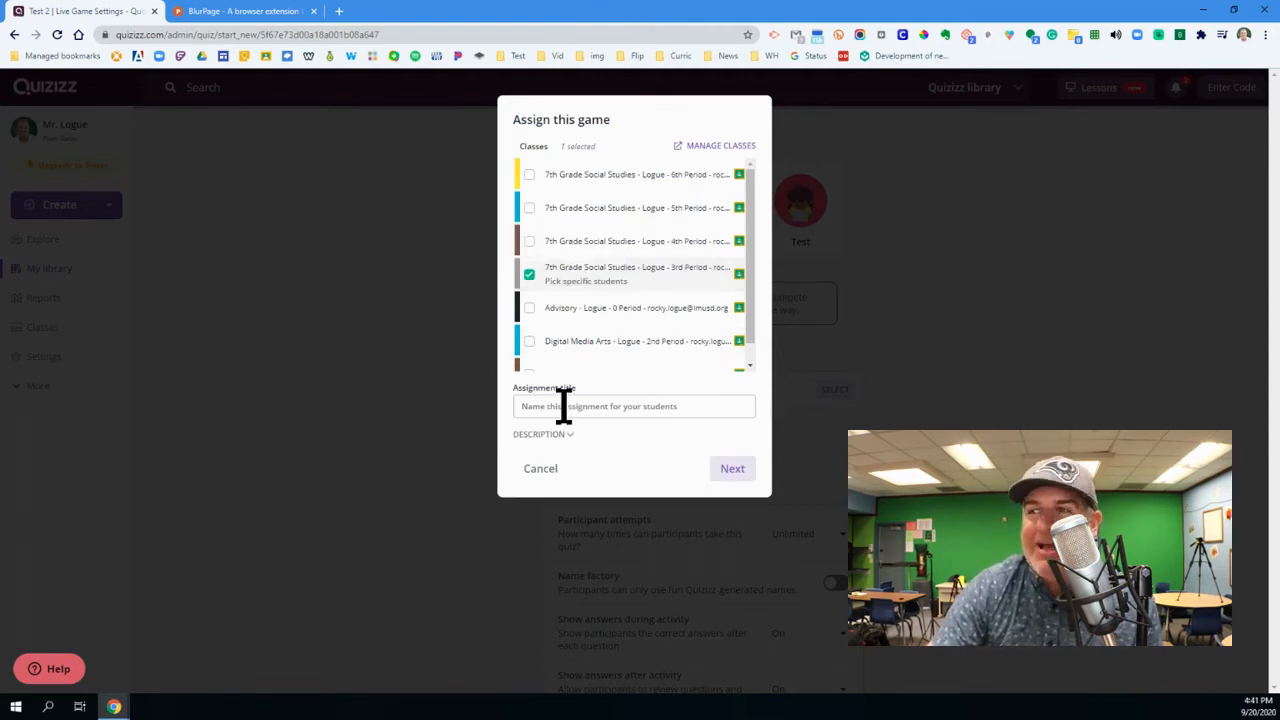
{"action": "left_click", "coordinate": [537, 474]}
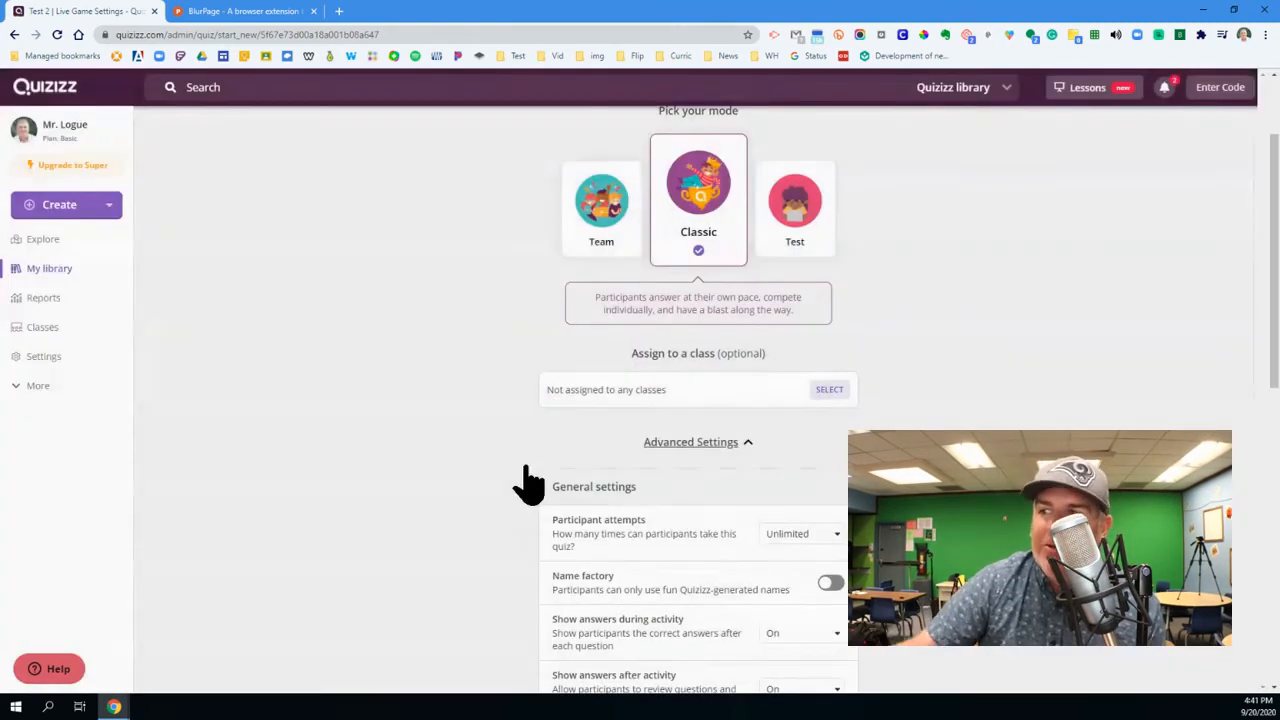
- Review the live game's advanced settings, including the participant attempts choices, general settings and activity settings
{"action": "scroll", "coordinate": [434, 494], "scroll_direction": "down", "scroll_amount": 1}
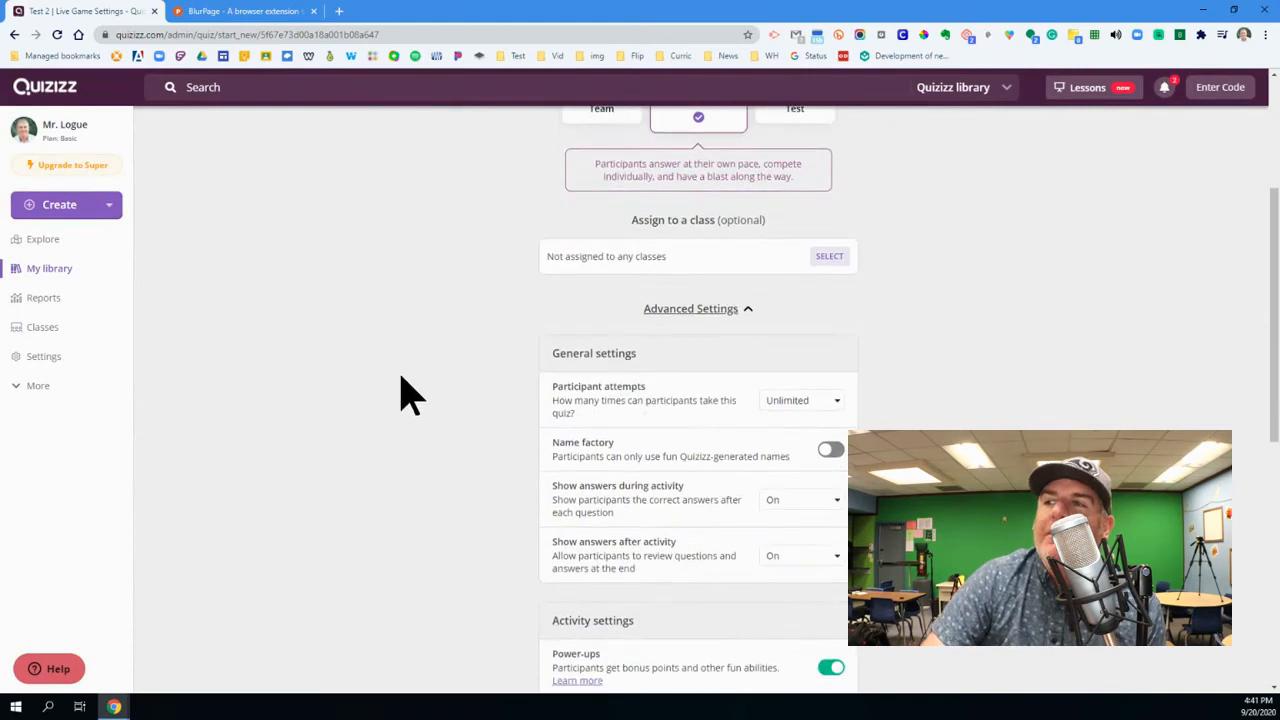
{"action": "scroll", "coordinate": [406, 391], "scroll_direction": "down", "scroll_amount": 1}
{"action": "left_click", "coordinate": [806, 340]}
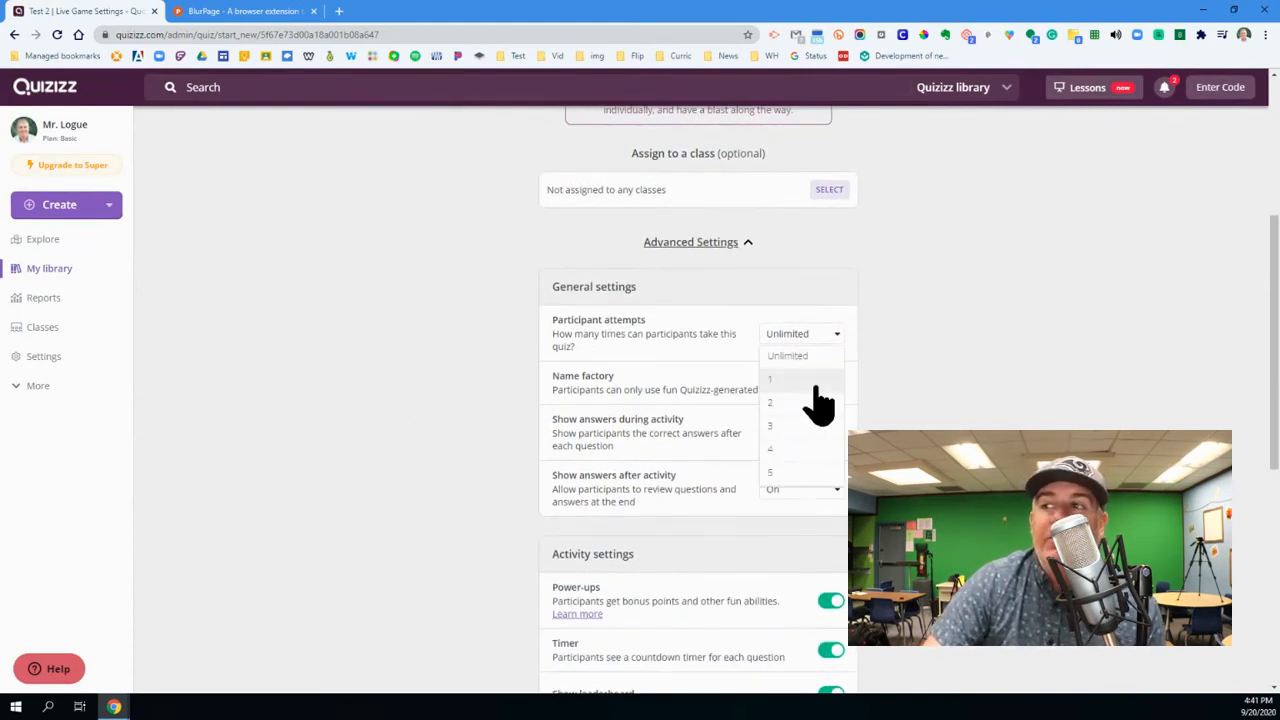
{"action": "left_click", "coordinate": [895, 360]}
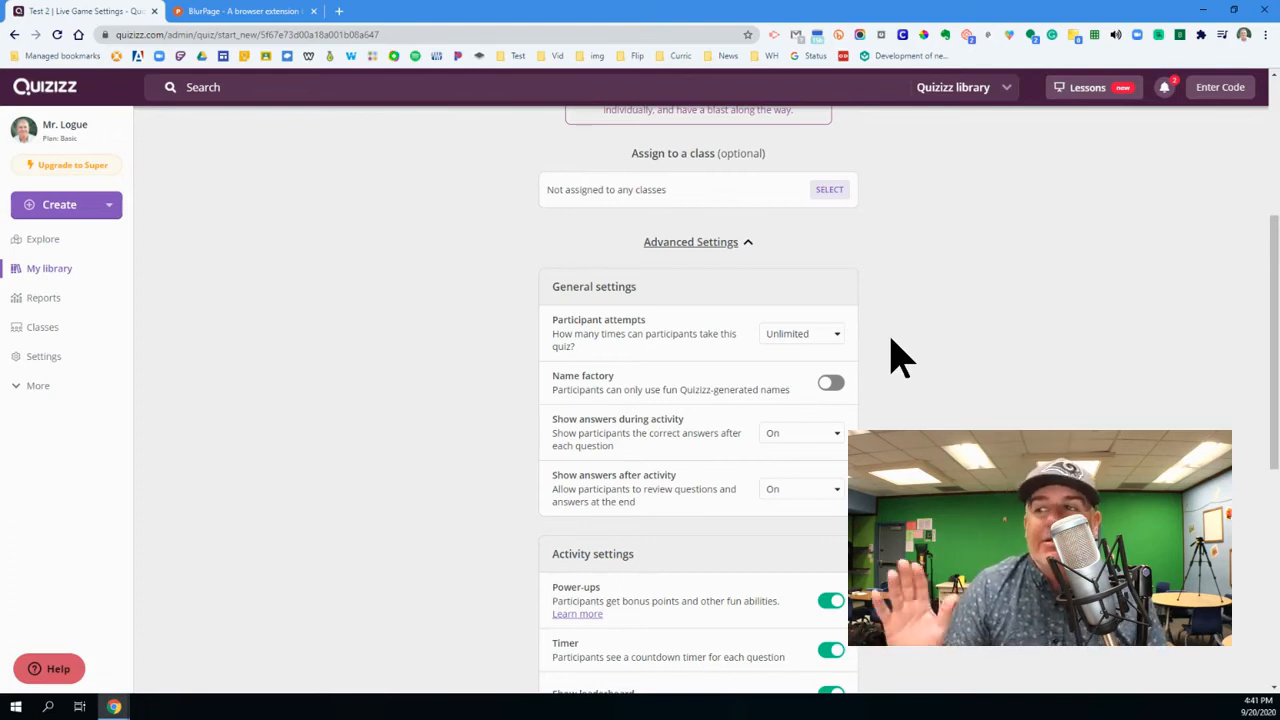
{"action": "scroll", "coordinate": [898, 358], "scroll_direction": "down", "scroll_amount": 1}
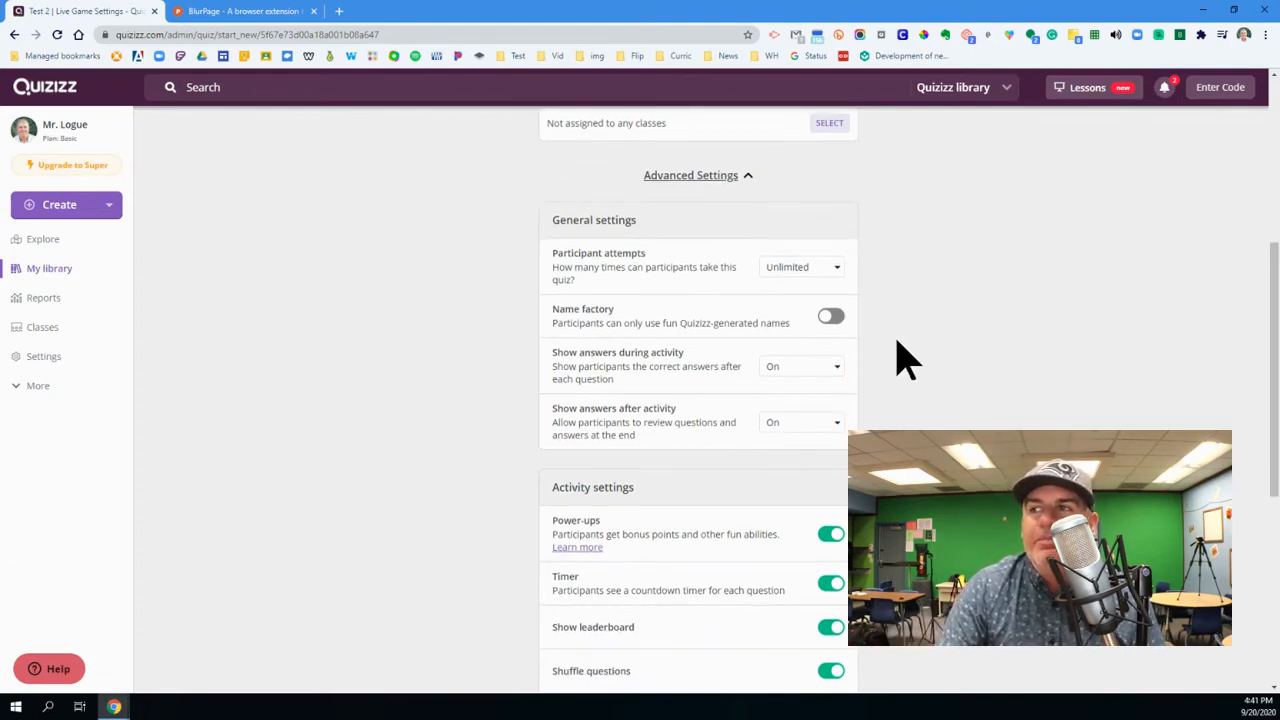
{"action": "scroll", "coordinate": [785, 350], "scroll_direction": "down", "scroll_amount": 1}
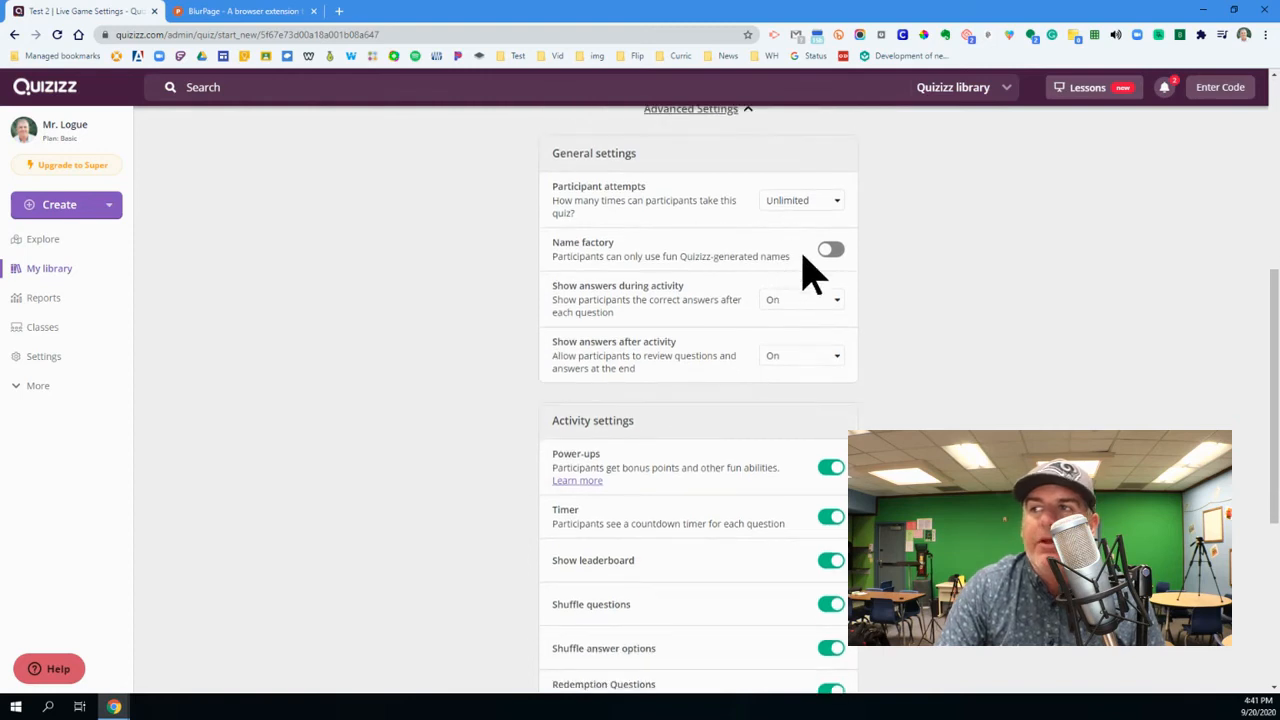
{"action": "scroll", "coordinate": [760, 258], "scroll_direction": "down", "scroll_amount": 4}
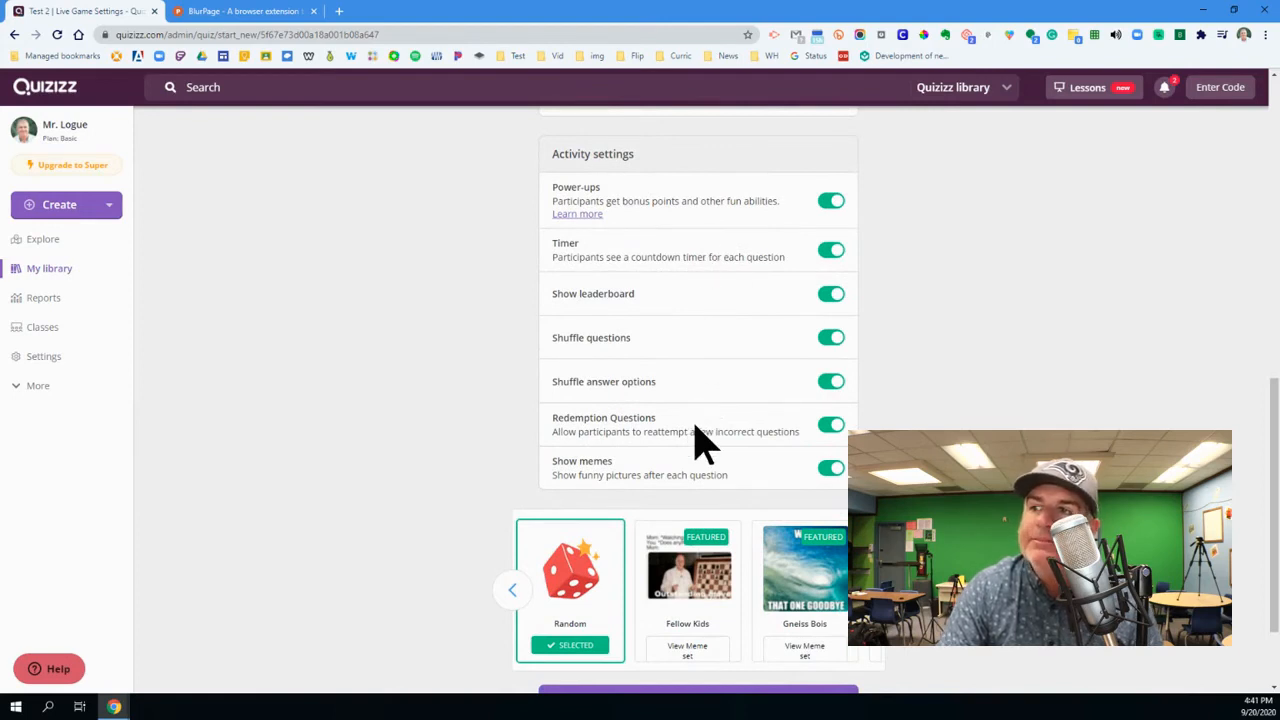
{"action": "scroll", "coordinate": [703, 437], "scroll_direction": "up", "scroll_amount": 4}
{"action": "scroll", "coordinate": [703, 440], "scroll_direction": "up", "scroll_amount": 6}
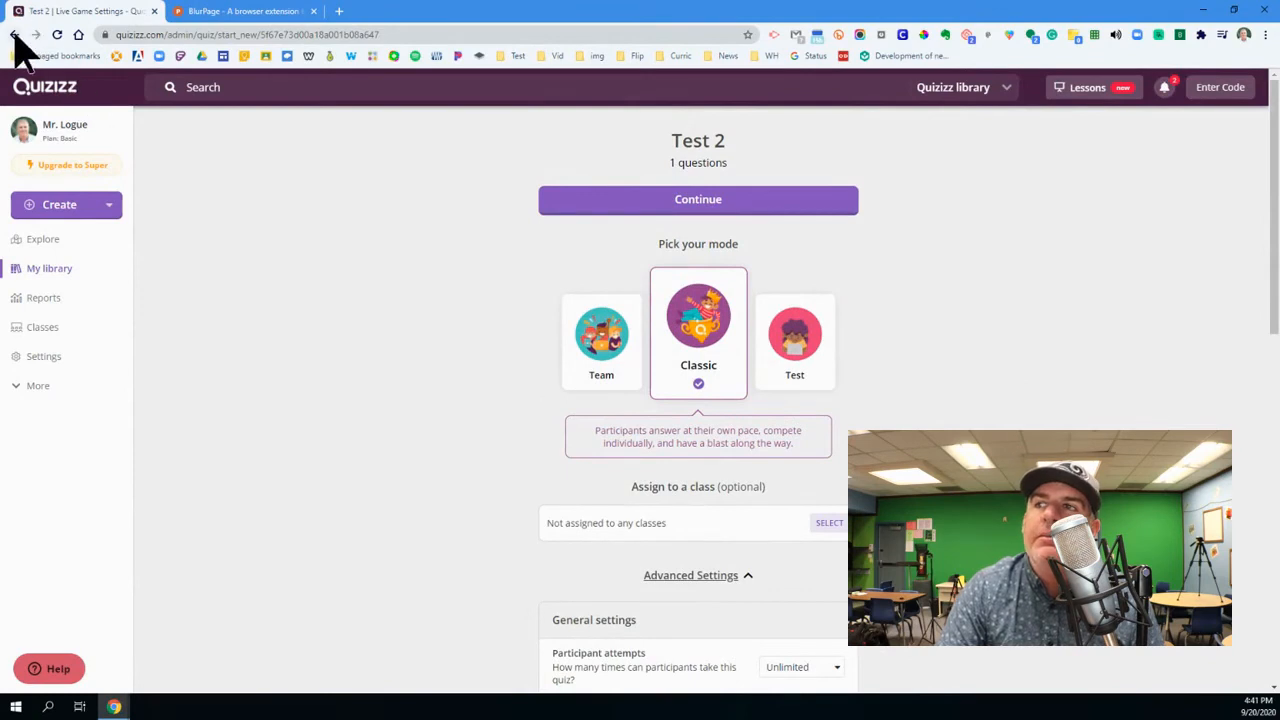
- Open the live game's waiting screen to view the joining details, and return to the Test 2 quiz page
{"action": "left_click", "coordinate": [604, 208]}
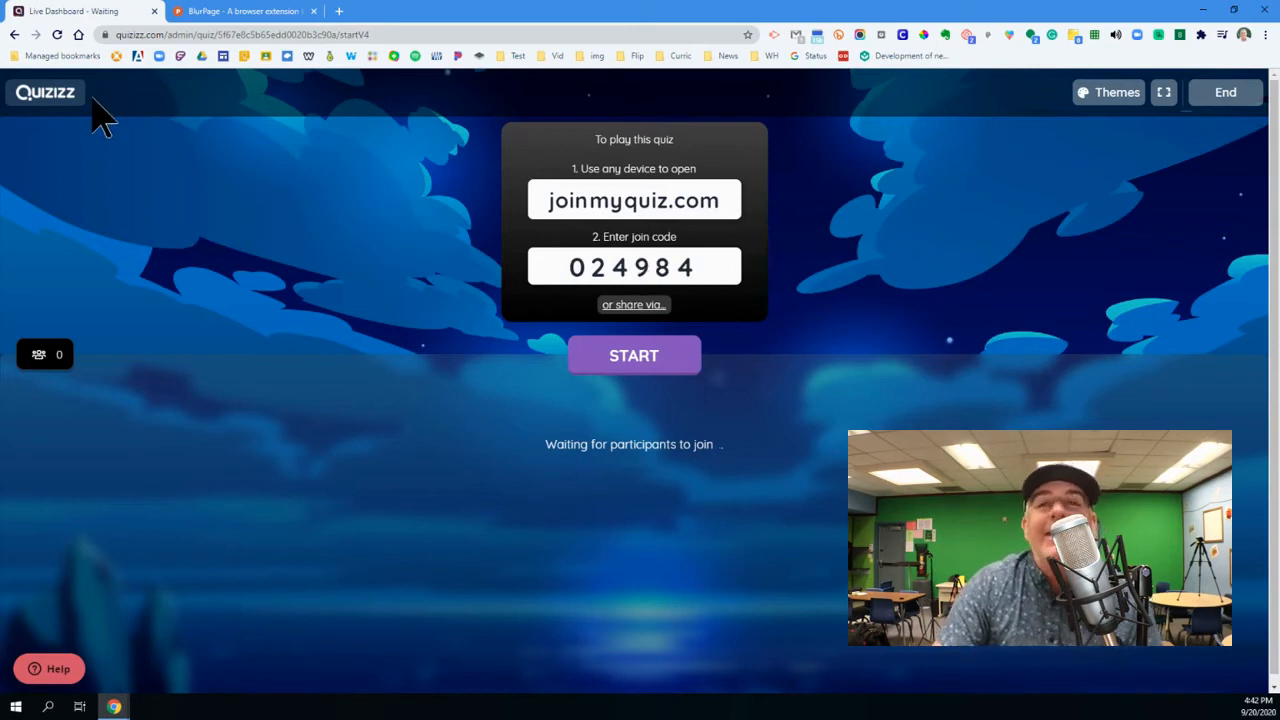
{"action": "left_click", "coordinate": [14, 34]}
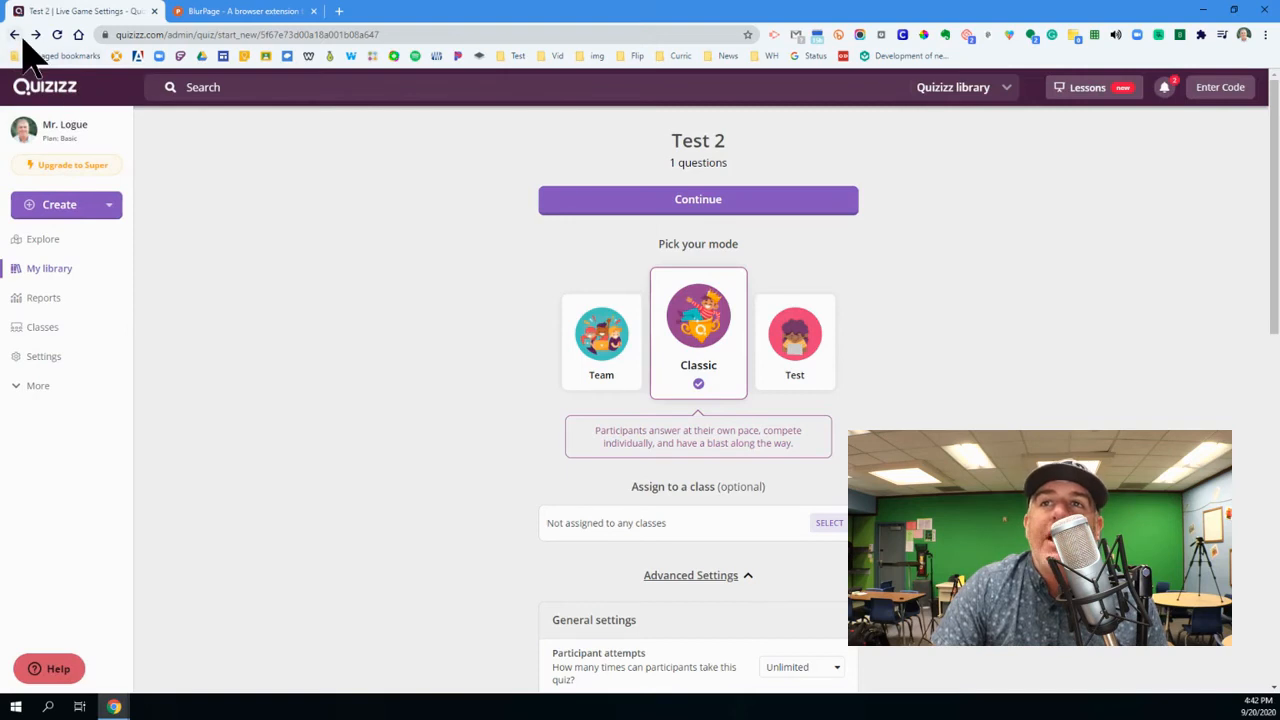
{"action": "left_click", "coordinate": [15, 36]}
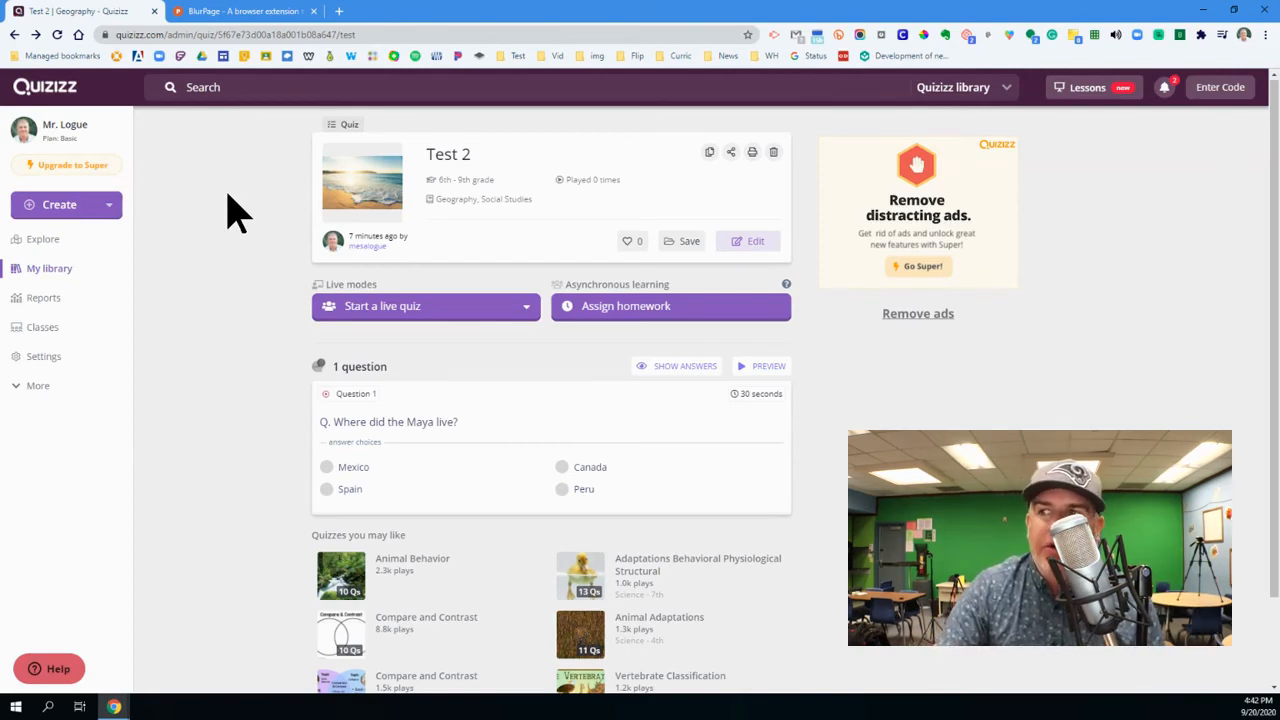
- Open the homework assignment setup for Test 2 and set the custom deadline date to Saturday, September 26
{"action": "left_click", "coordinate": [626, 308]}
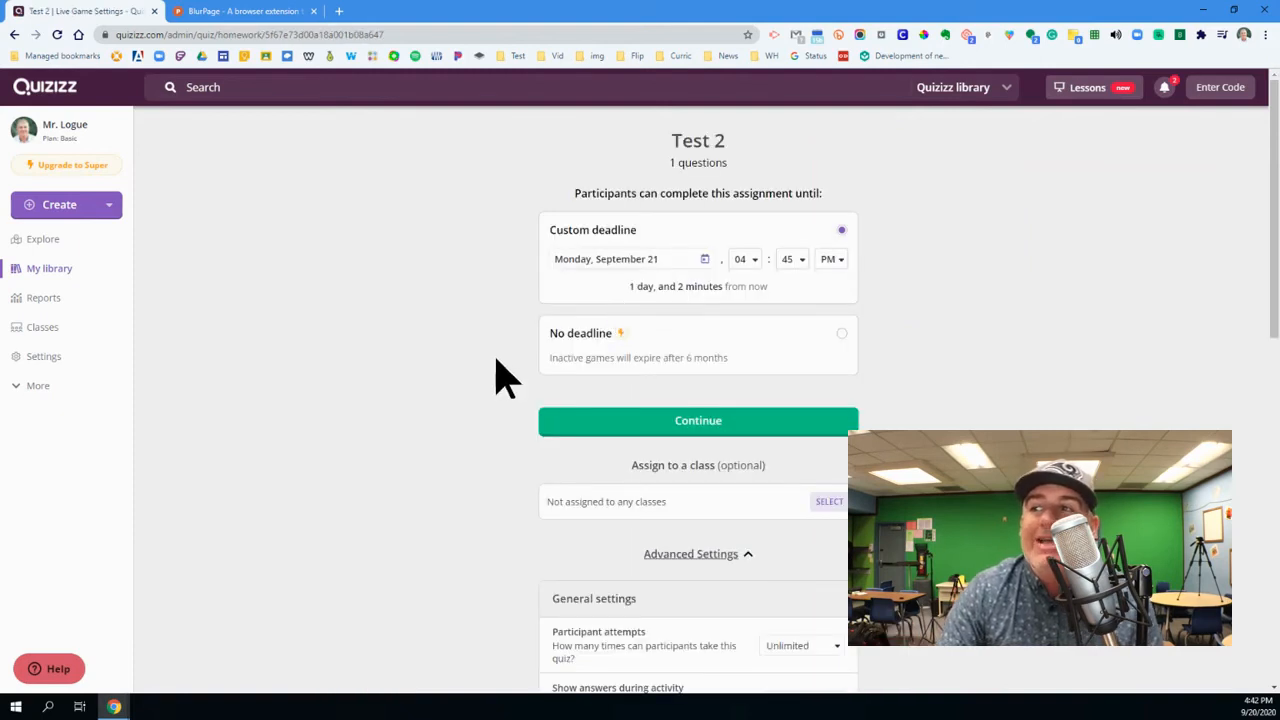
{"action": "scroll", "coordinate": [495, 365], "scroll_direction": "down", "scroll_amount": 1}
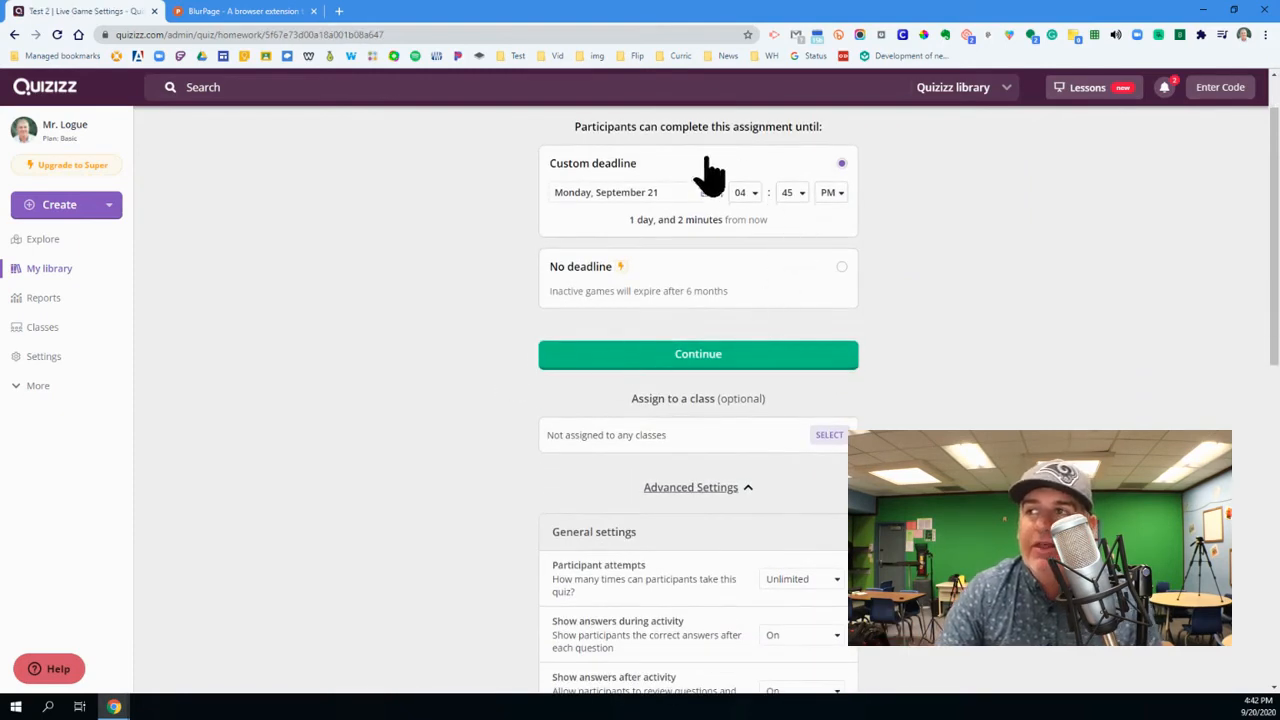
{"action": "left_click", "coordinate": [705, 193]}
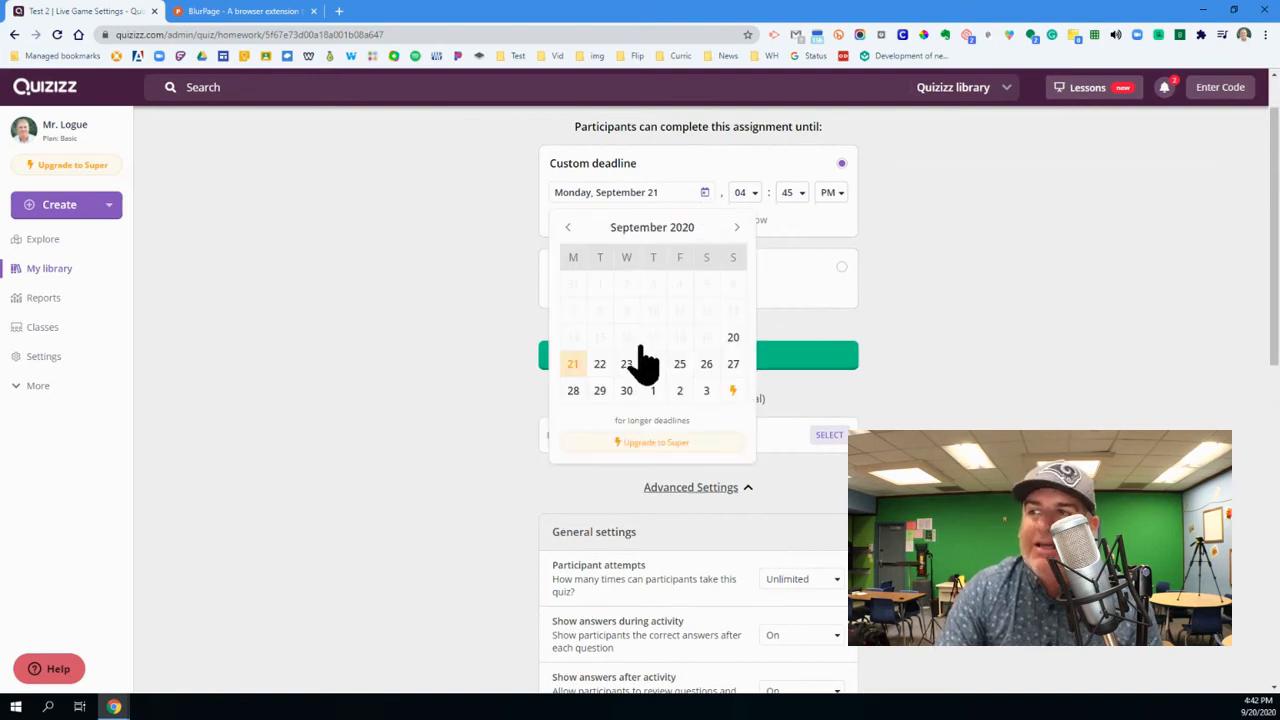
{"action": "left_click", "coordinate": [707, 364]}
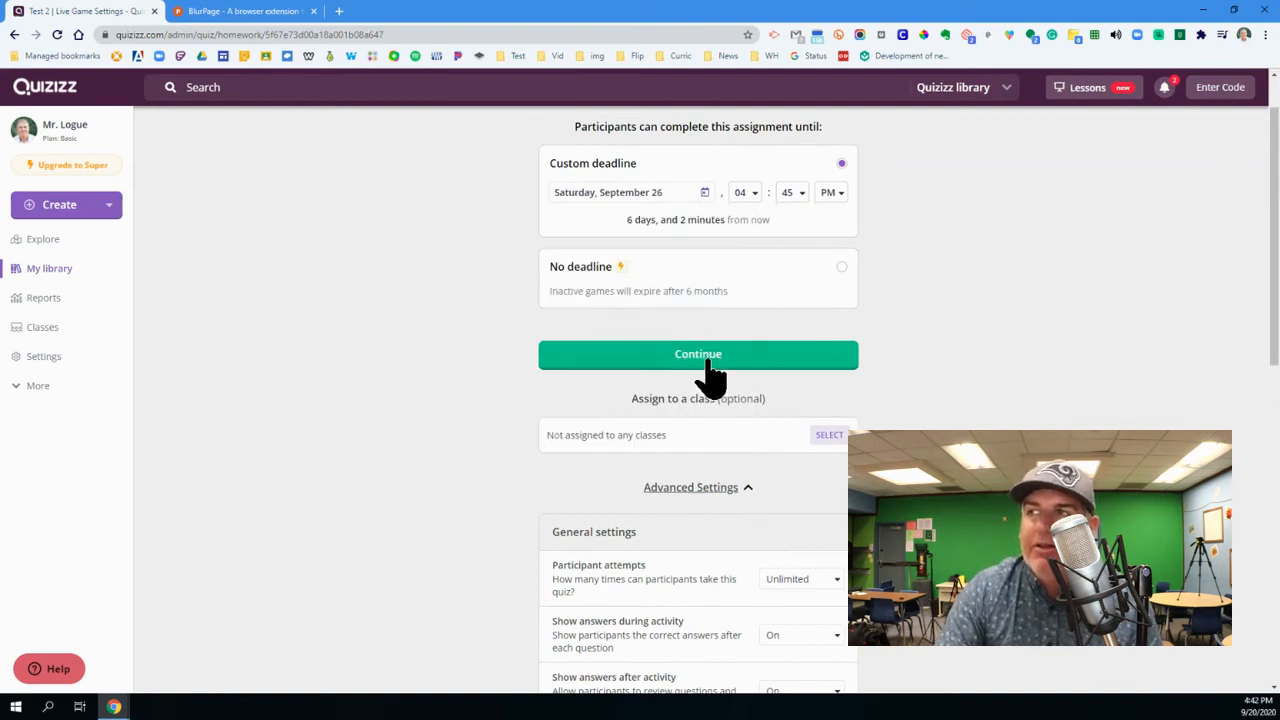
- Set the homework deadline time to 08:00 AM
{"action": "left_click", "coordinate": [759, 196]}
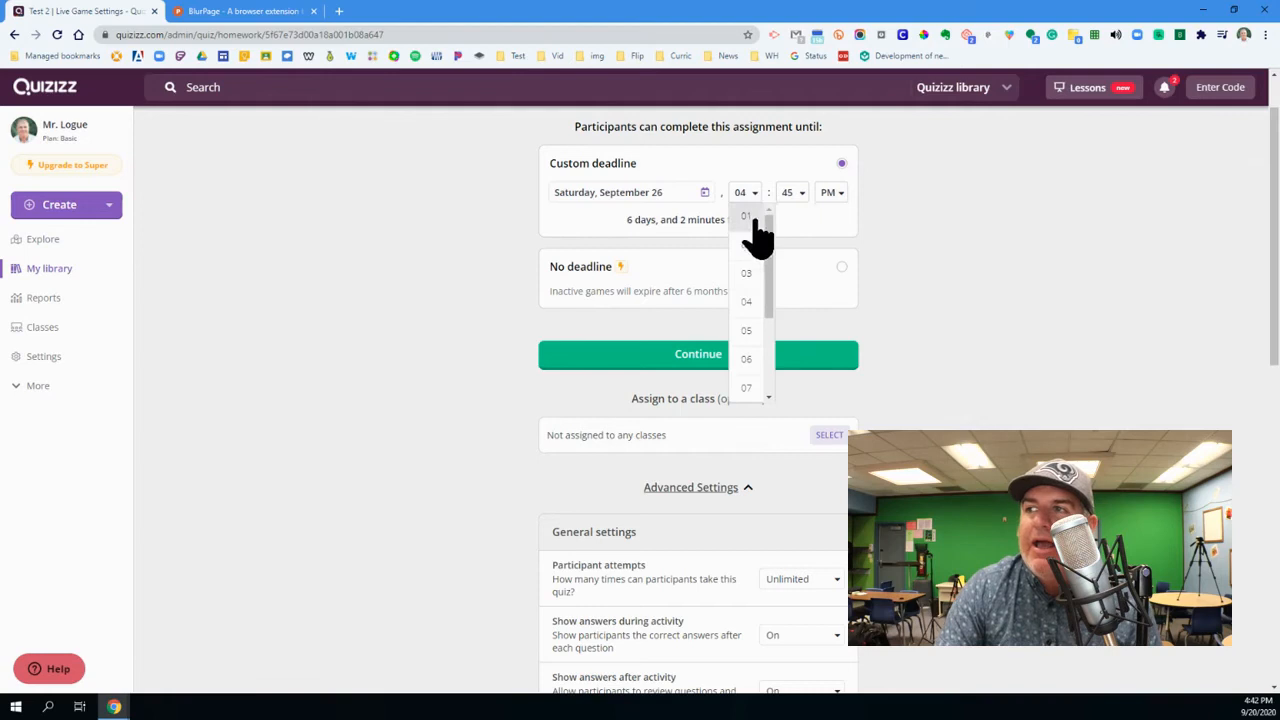
{"action": "scroll", "coordinate": [748, 311], "scroll_direction": "down", "scroll_amount": 1}
{"action": "left_click", "coordinate": [747, 350]}
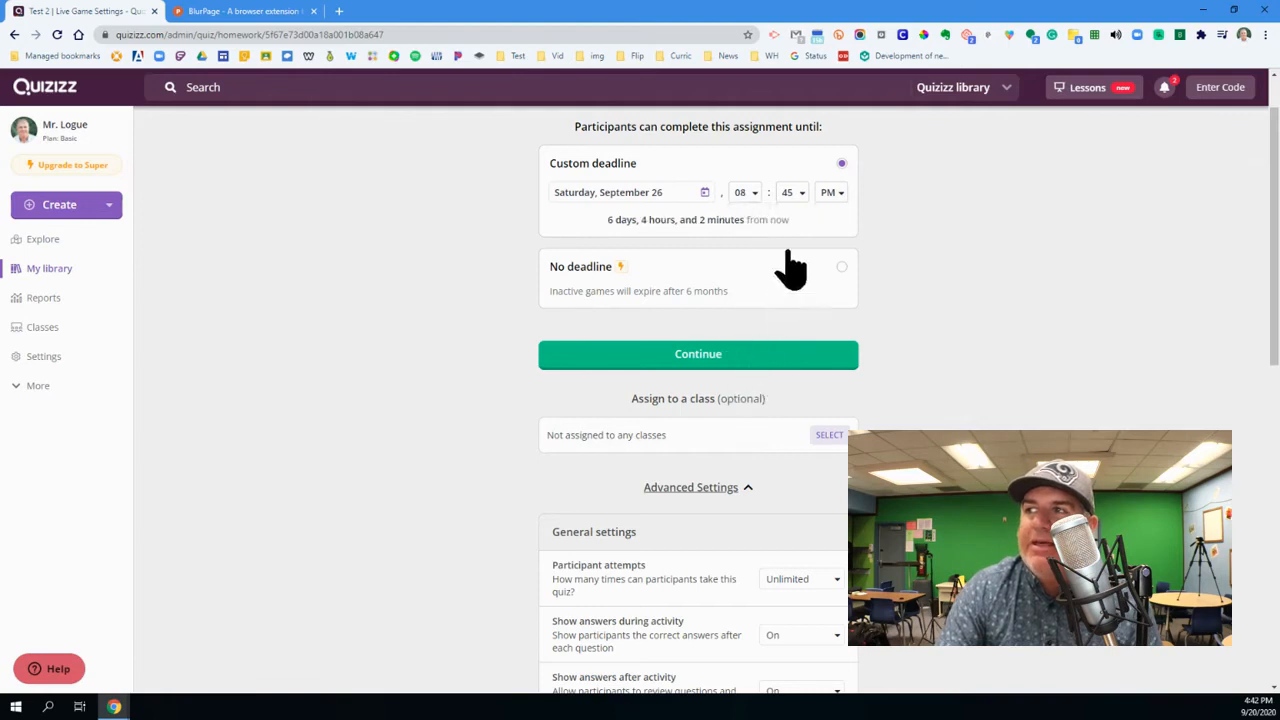
{"action": "left_click", "coordinate": [795, 193]}
{"action": "left_click", "coordinate": [799, 216]}
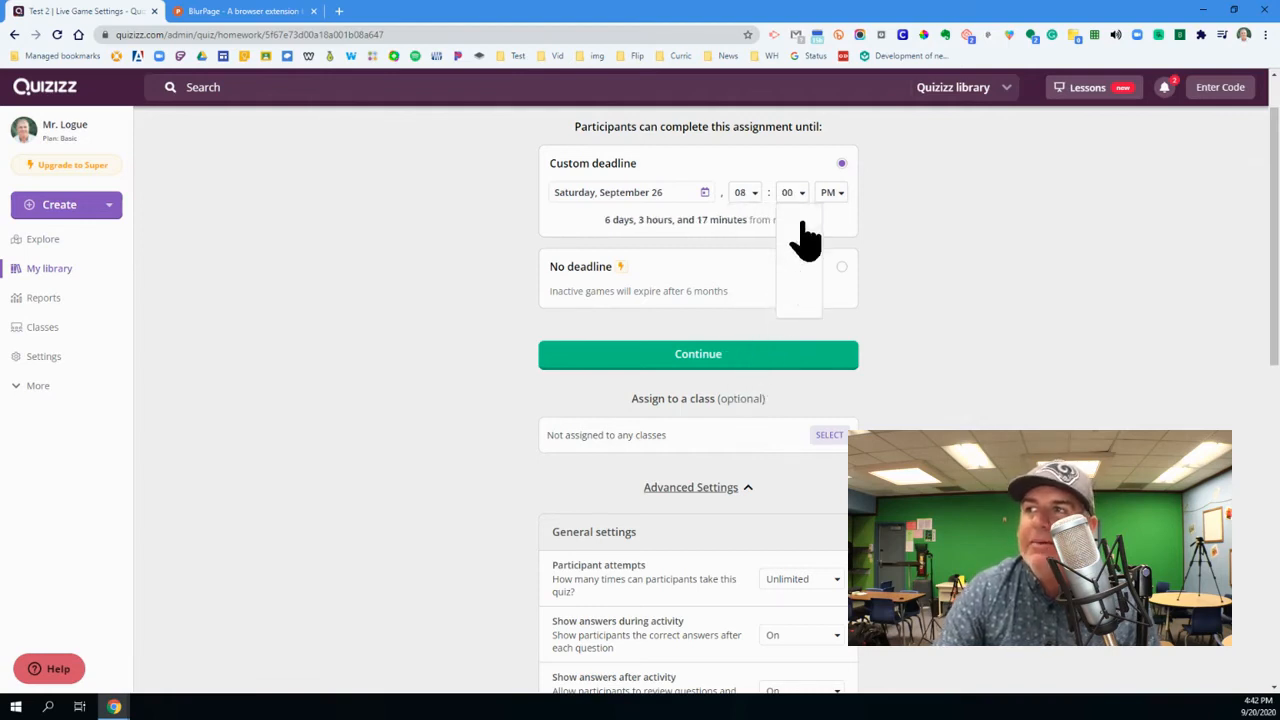
{"action": "left_click", "coordinate": [840, 194]}
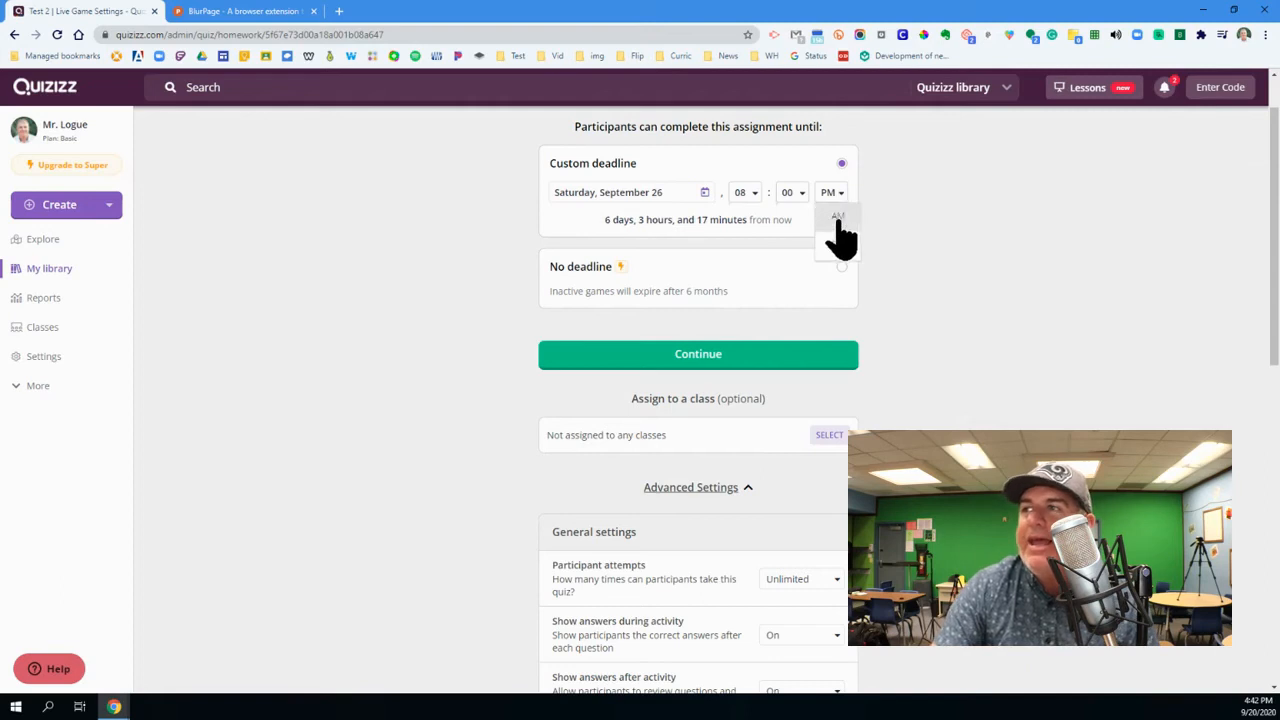
{"action": "left_click", "coordinate": [843, 237]}
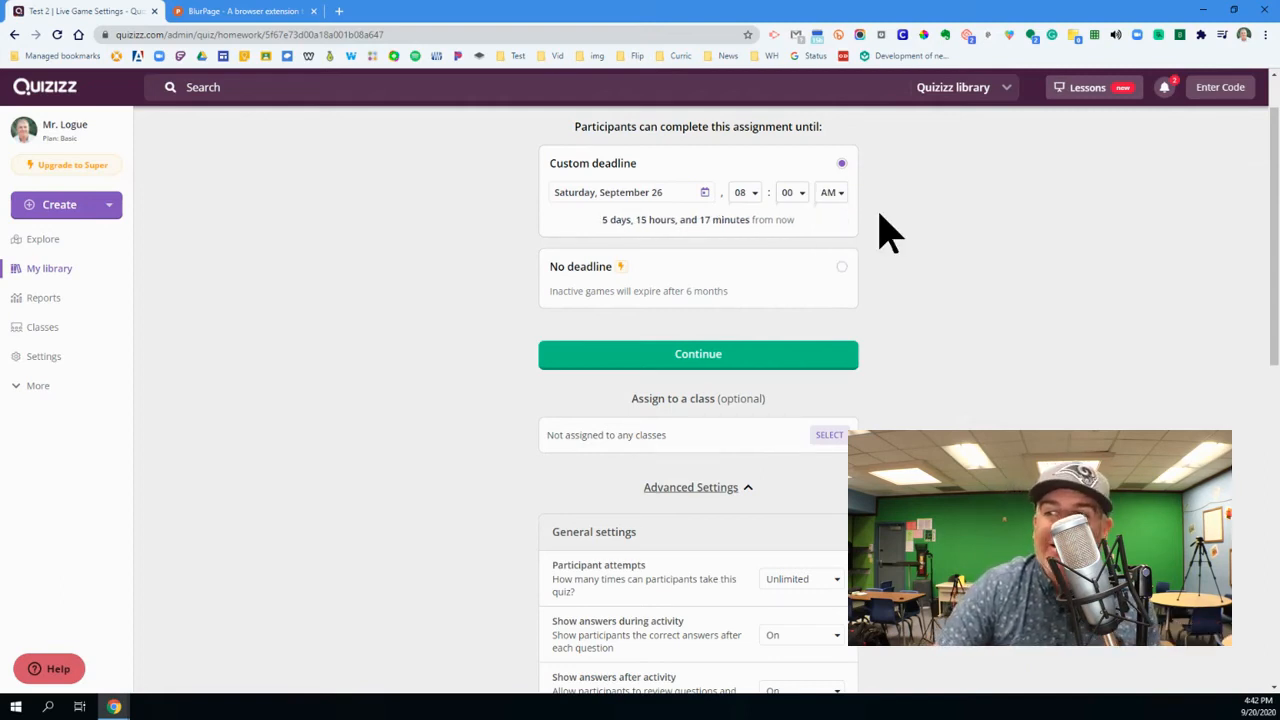
- Review the classes available for the homework assignment without selecting one, and look through its advanced general and activity settings
{"action": "scroll", "coordinate": [880, 215], "scroll_direction": "down", "scroll_amount": 1}
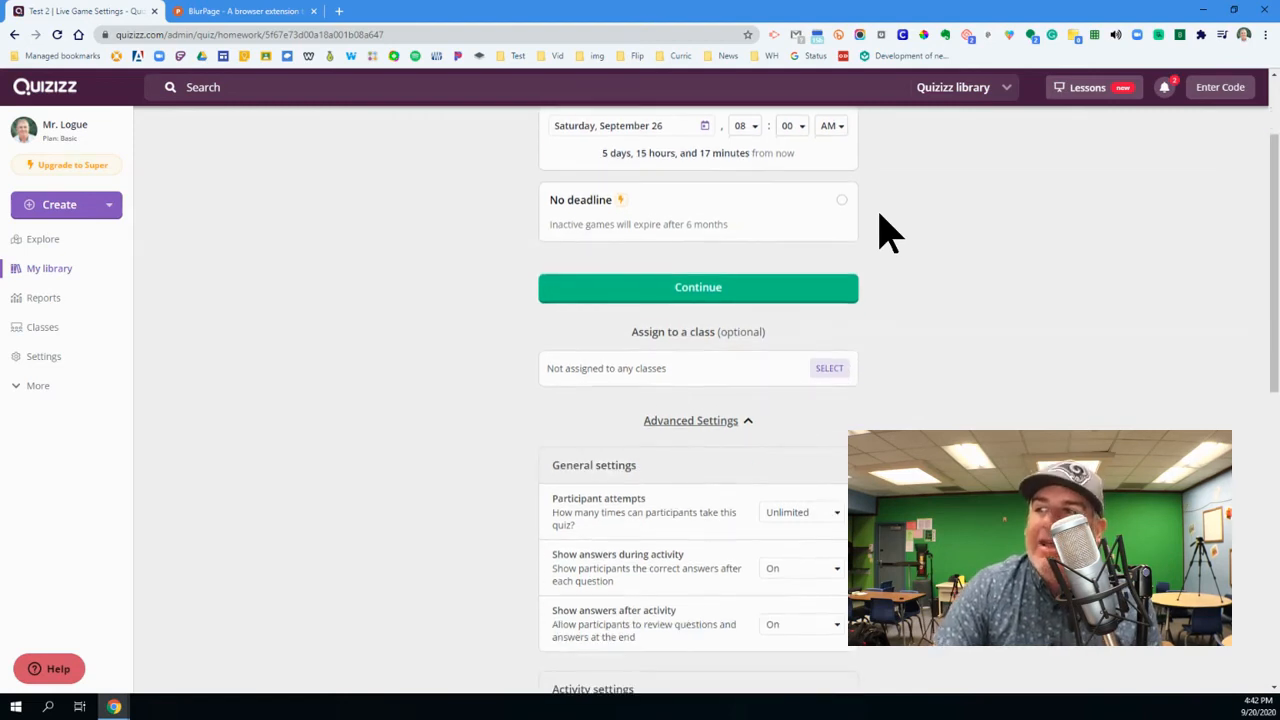
{"action": "left_click", "coordinate": [830, 368]}
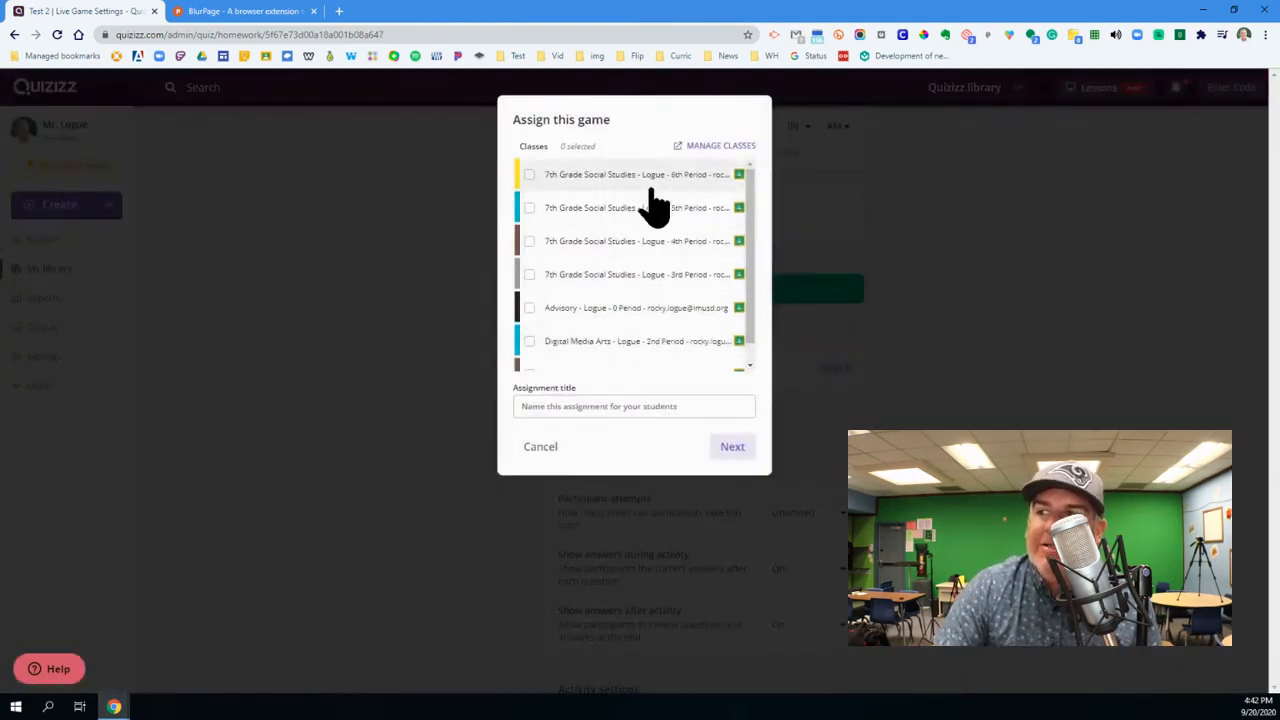
{"action": "left_click", "coordinate": [536, 450]}
{"action": "scroll", "coordinate": [455, 420], "scroll_direction": "down", "scroll_amount": 1}
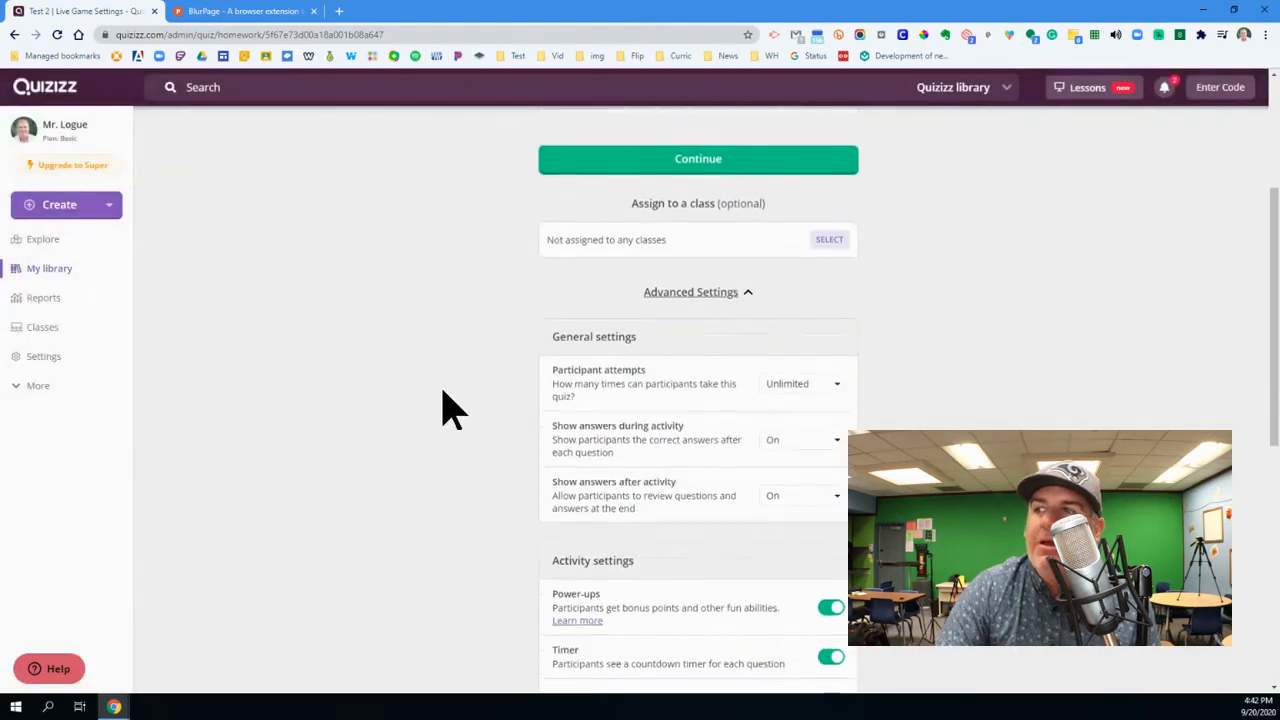
{"action": "scroll", "coordinate": [710, 380], "scroll_direction": "down", "scroll_amount": 2}
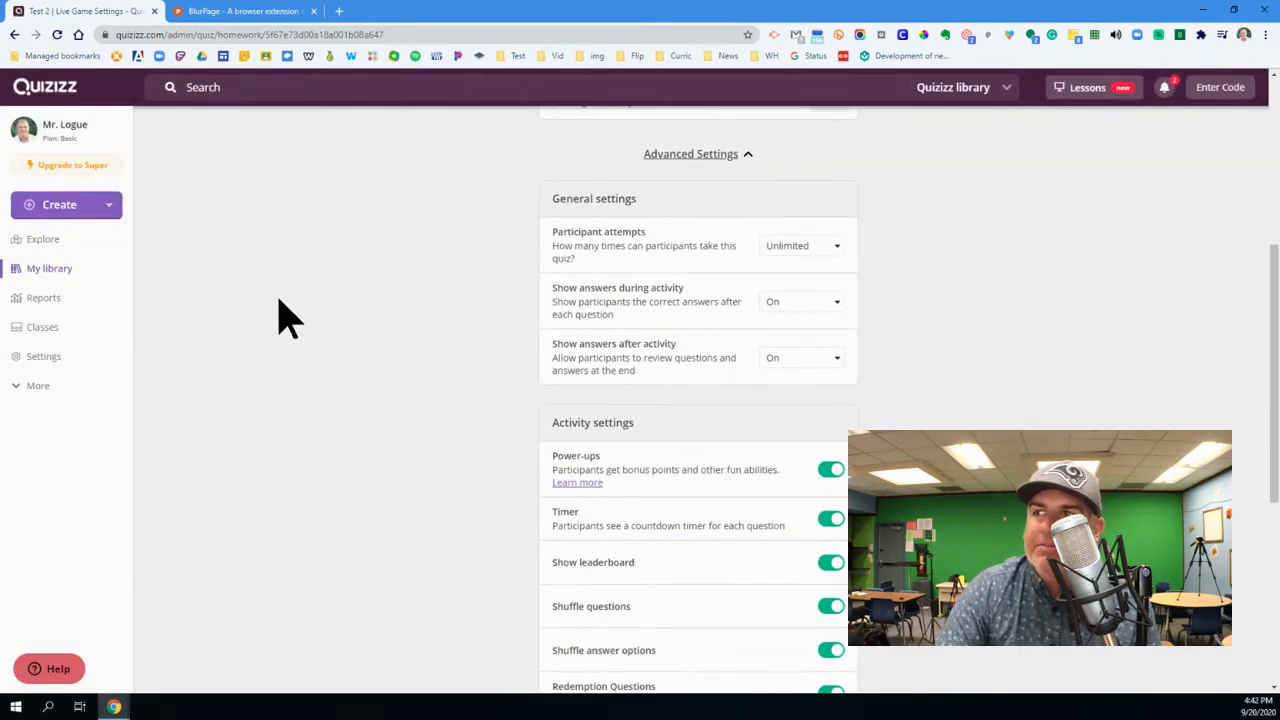
{"action": "scroll", "coordinate": [288, 318], "scroll_direction": "up", "scroll_amount": 2}
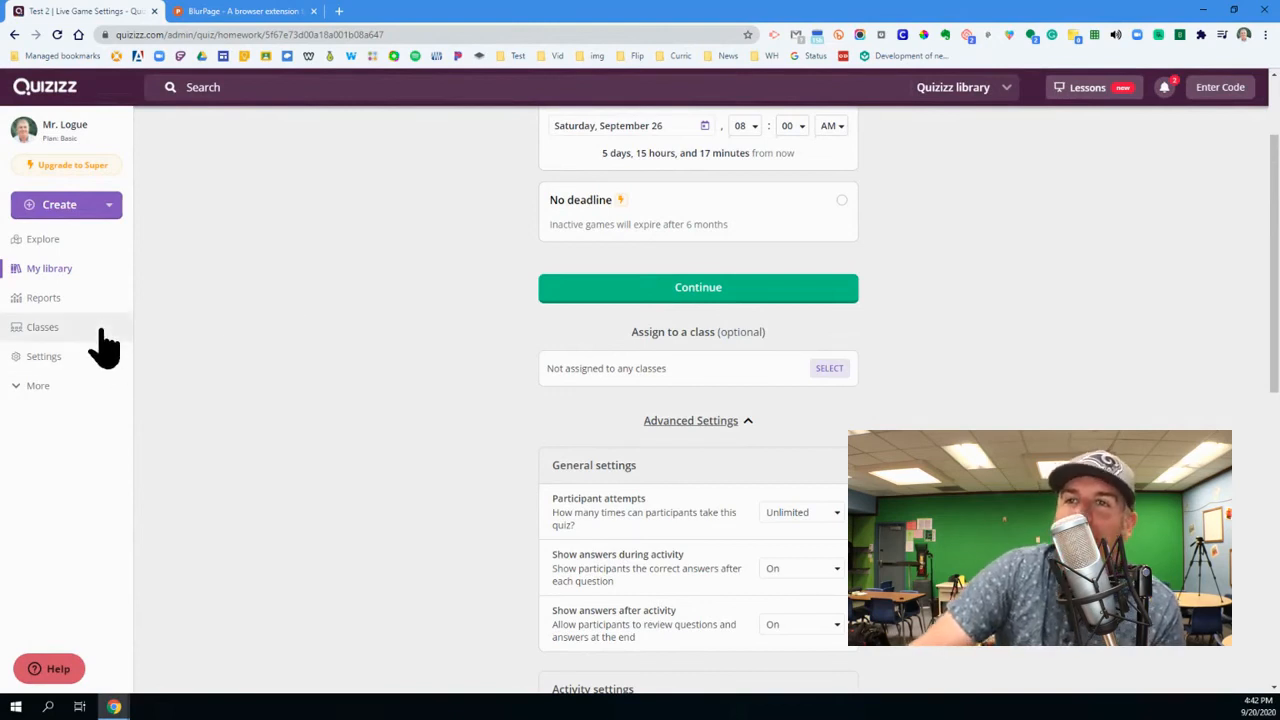
{"action": "scroll", "coordinate": [290, 320], "scroll_direction": "up", "scroll_amount": 1}
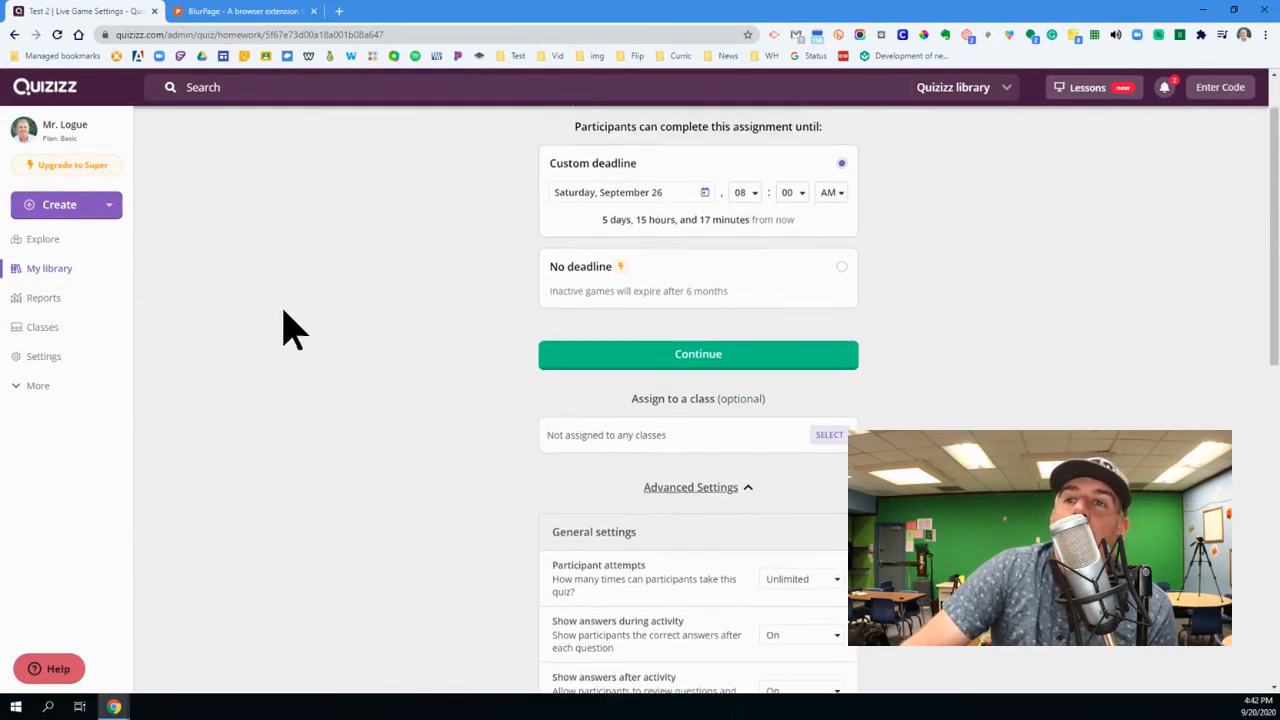
- Open the report for Ongoing Assignment - Geography Lesson 3 Vocab Practice and compare the first-listed participant's four attempts
{"action": "left_click", "coordinate": [86, 300]}
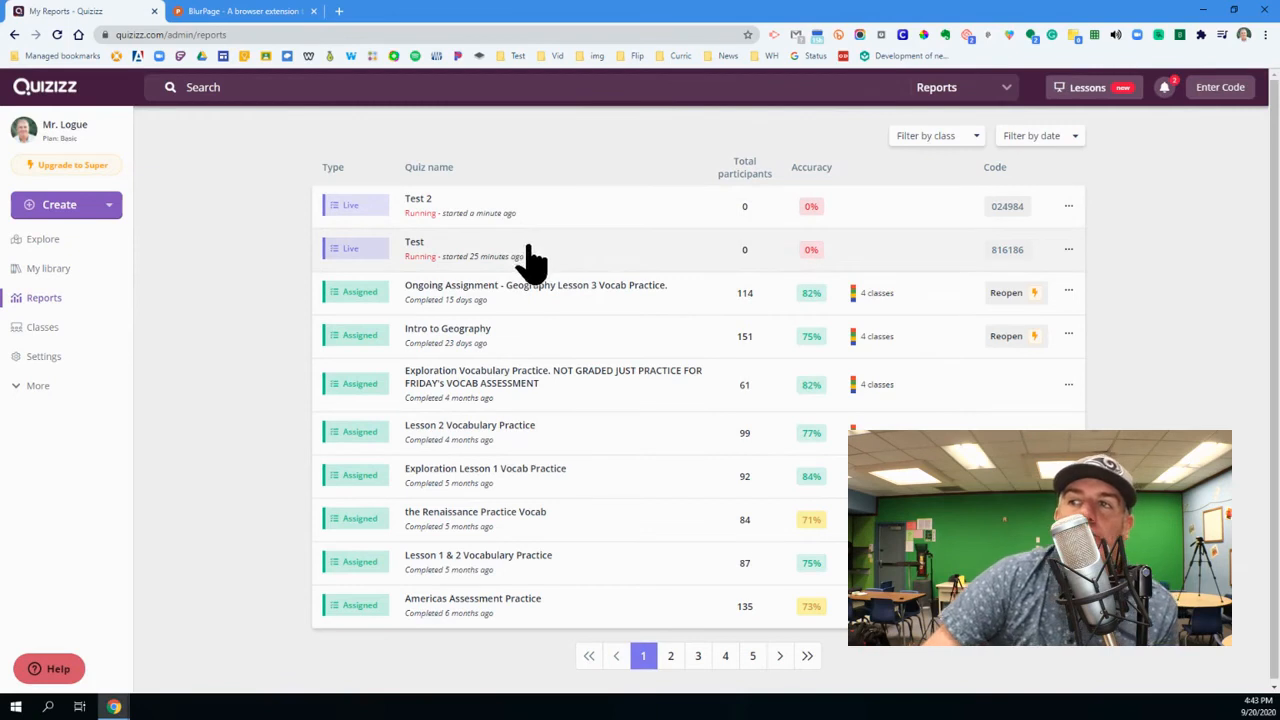
{"action": "left_click", "coordinate": [589, 291]}
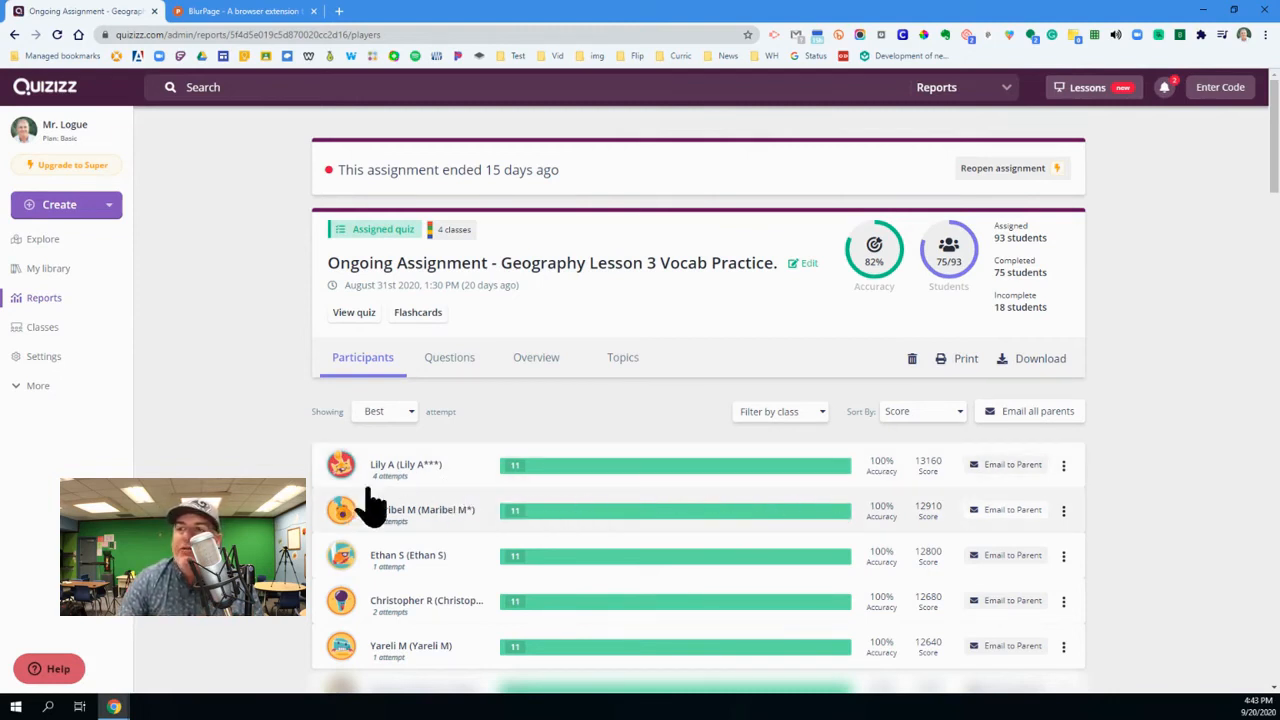
{"action": "left_click", "coordinate": [491, 488]}
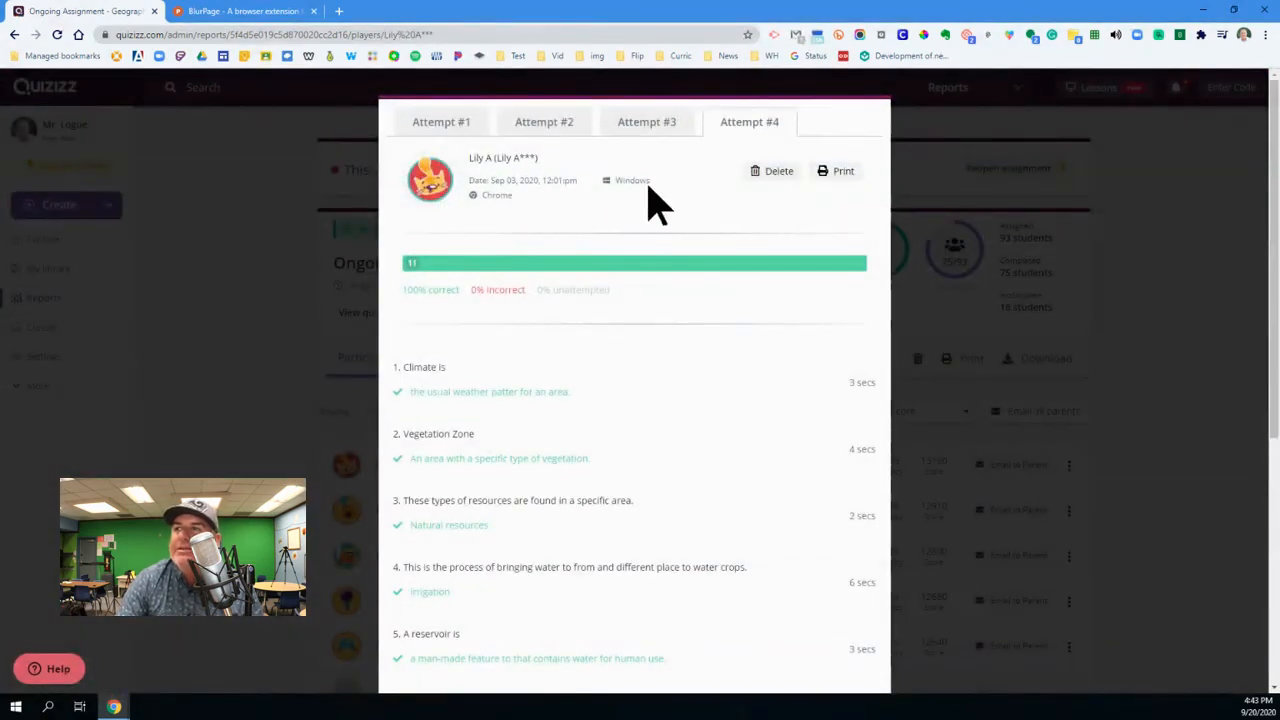
{"action": "left_click", "coordinate": [447, 140]}
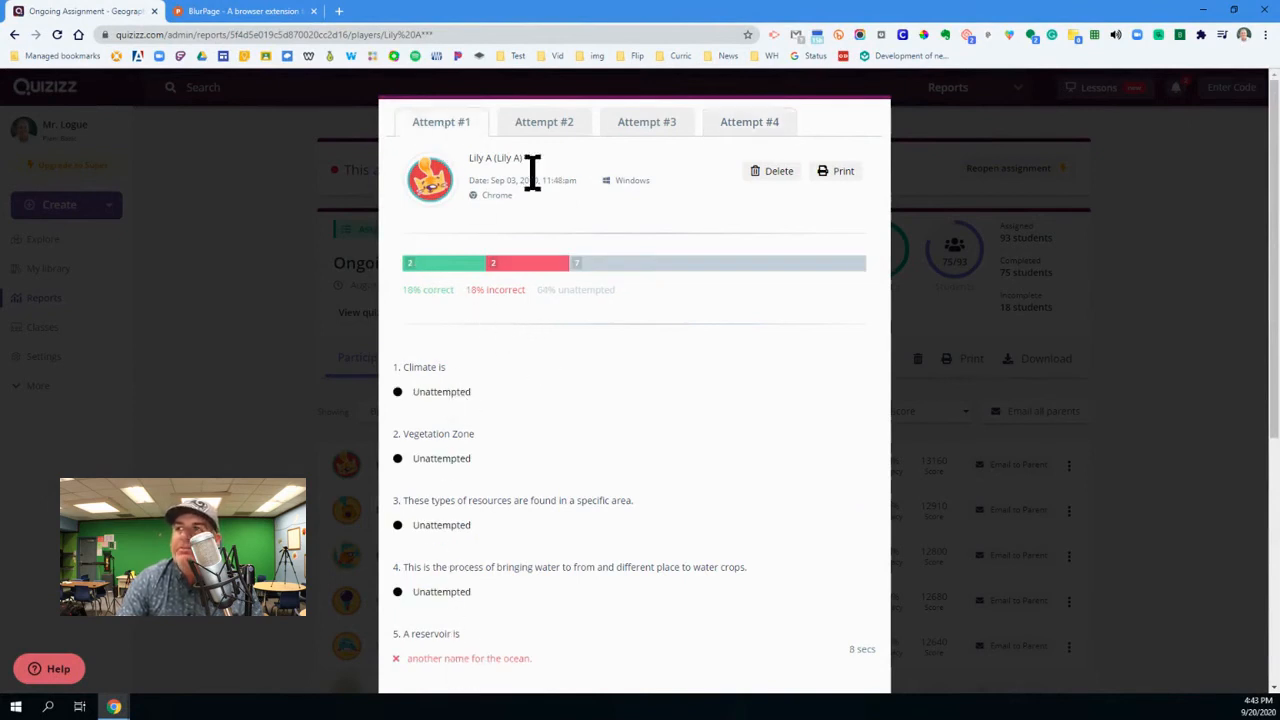
{"action": "left_click", "coordinate": [541, 128]}
{"action": "left_click", "coordinate": [630, 140]}
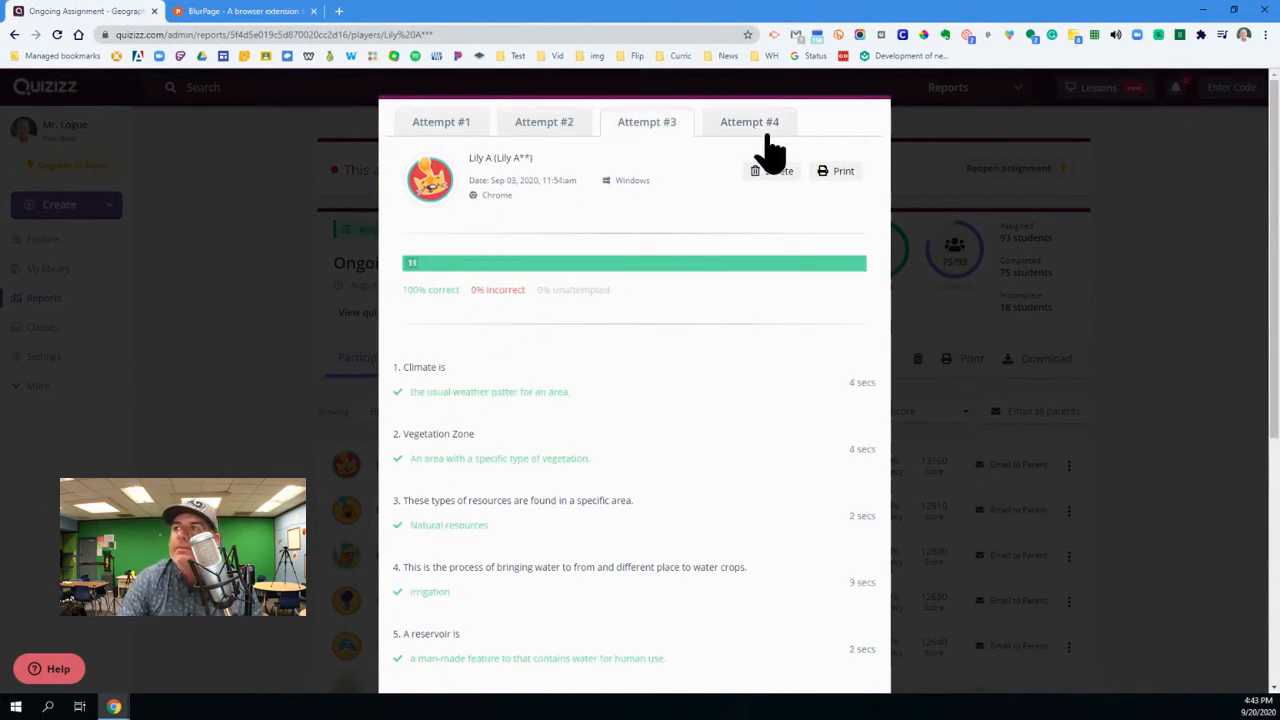
{"action": "left_click", "coordinate": [771, 143]}
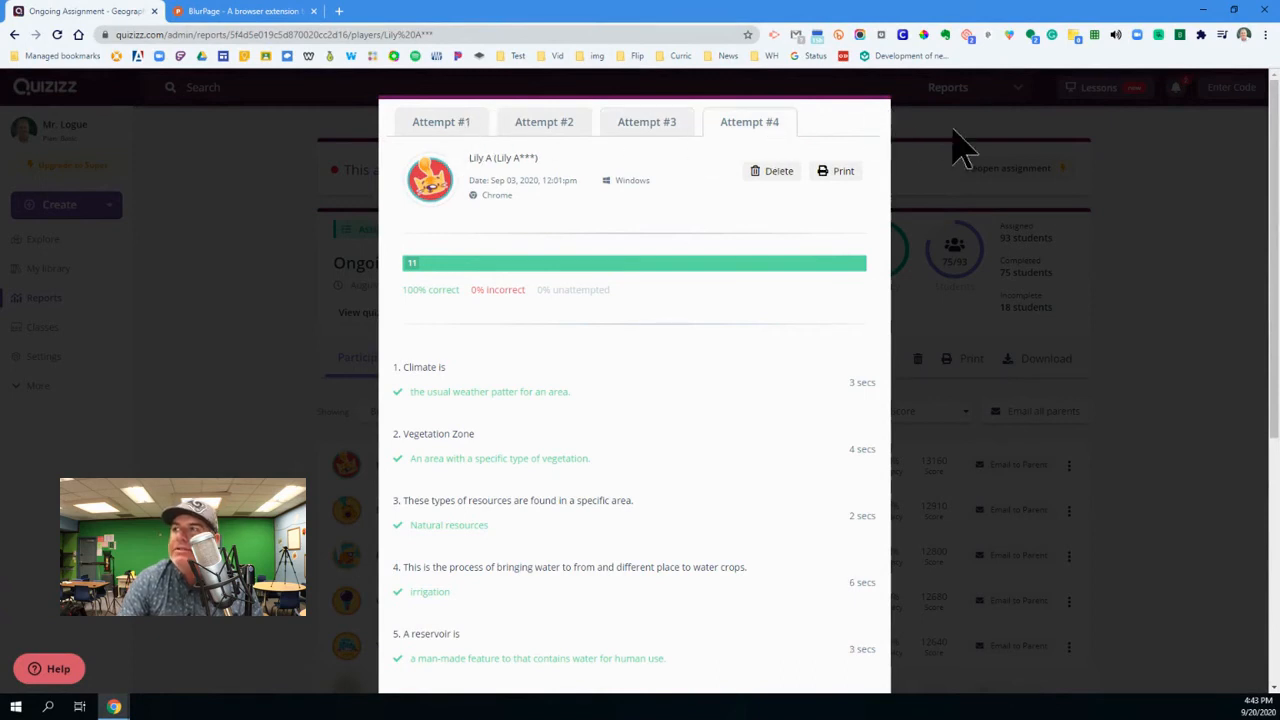
{"action": "left_click", "coordinate": [1160, 249]}
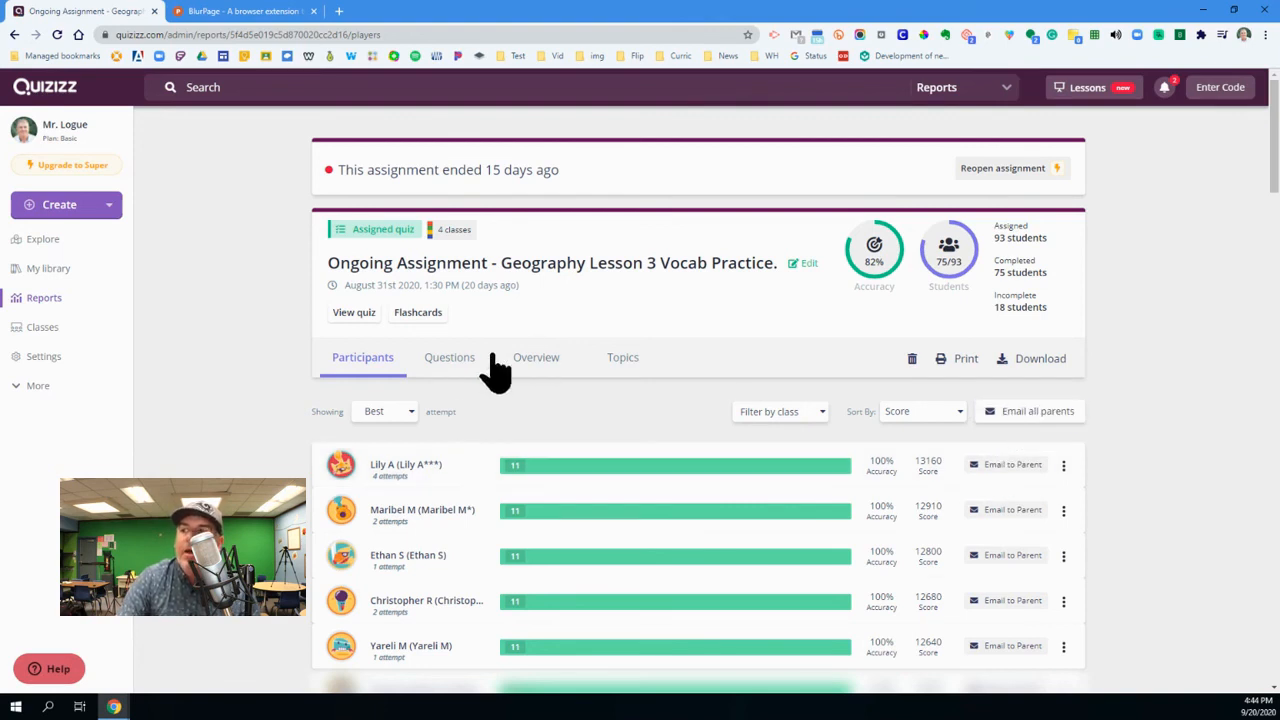
- Examine the report's question-by-question breakdown of participant answers, starting with the Climate and Vegetation Zone questions
{"action": "left_click", "coordinate": [449, 368]}
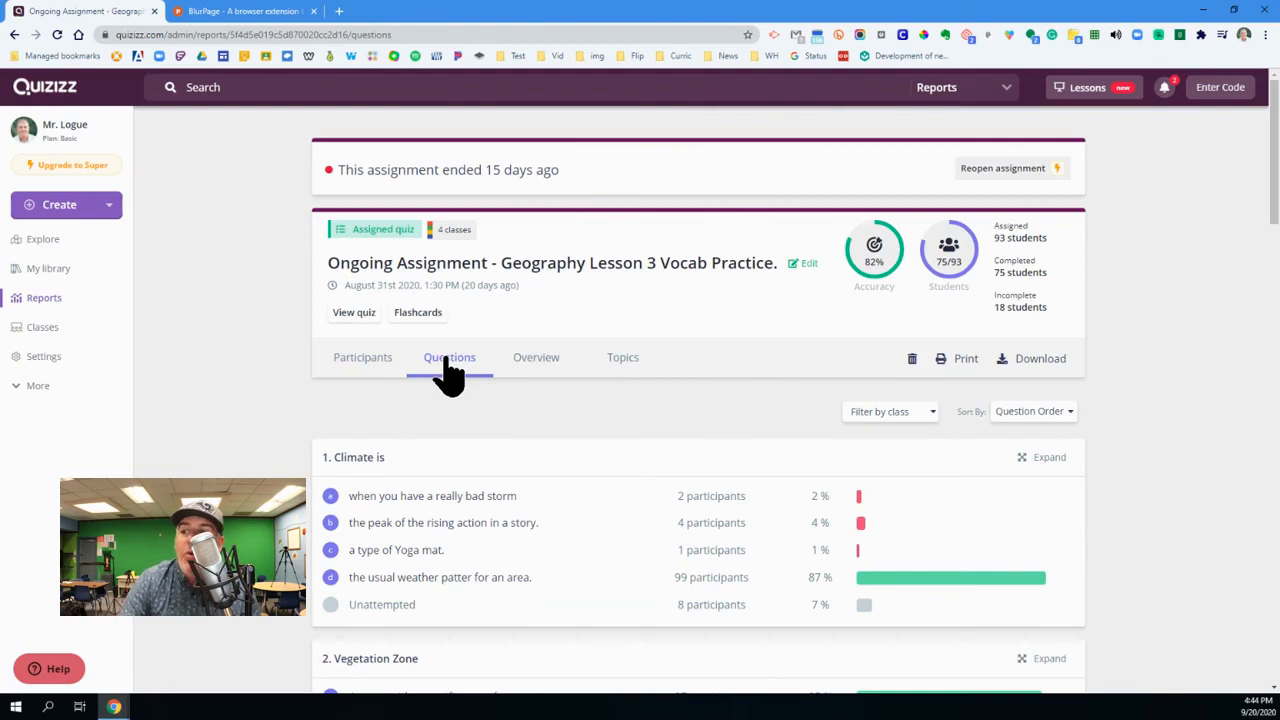
{"action": "scroll", "coordinate": [634, 534], "scroll_direction": "down", "scroll_amount": 1}
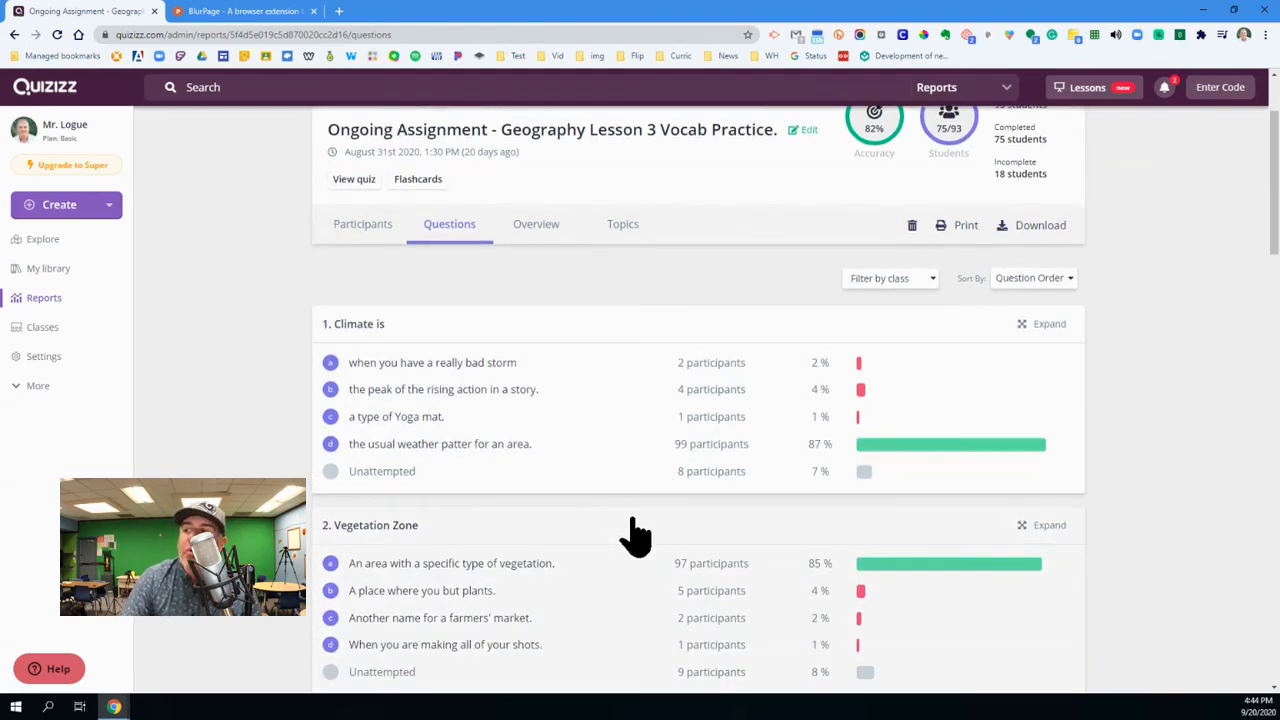
{"action": "scroll", "coordinate": [634, 534], "scroll_direction": "down", "scroll_amount": 1}
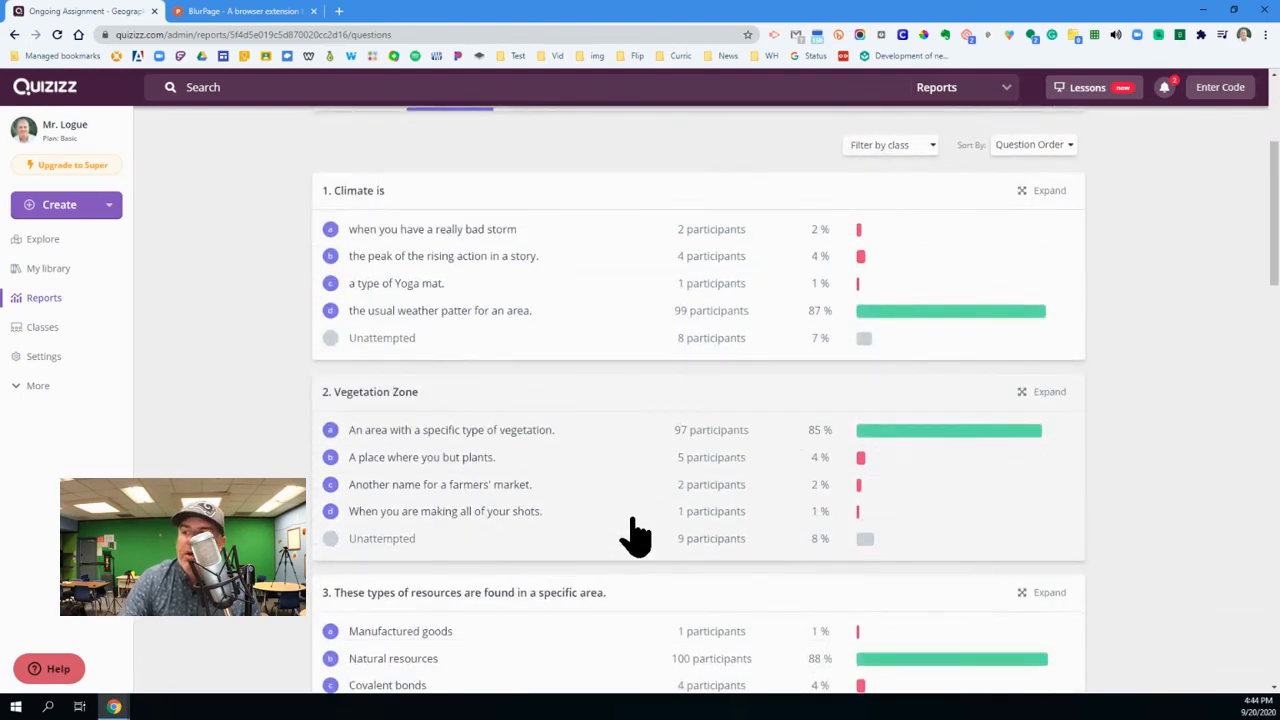
{"action": "scroll", "coordinate": [634, 534], "scroll_direction": "up", "scroll_amount": 2}
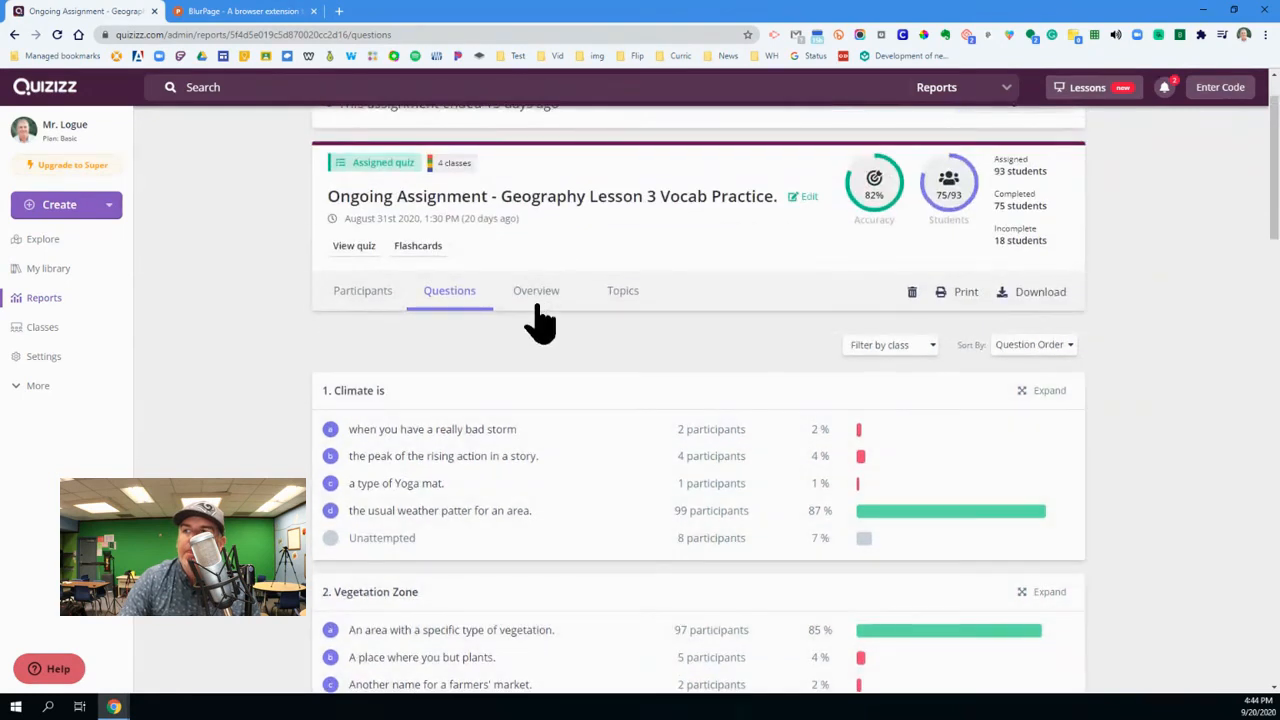
- View the report's overview grid of participant scores by question, and return to the quiz library
{"action": "left_click", "coordinate": [542, 300]}
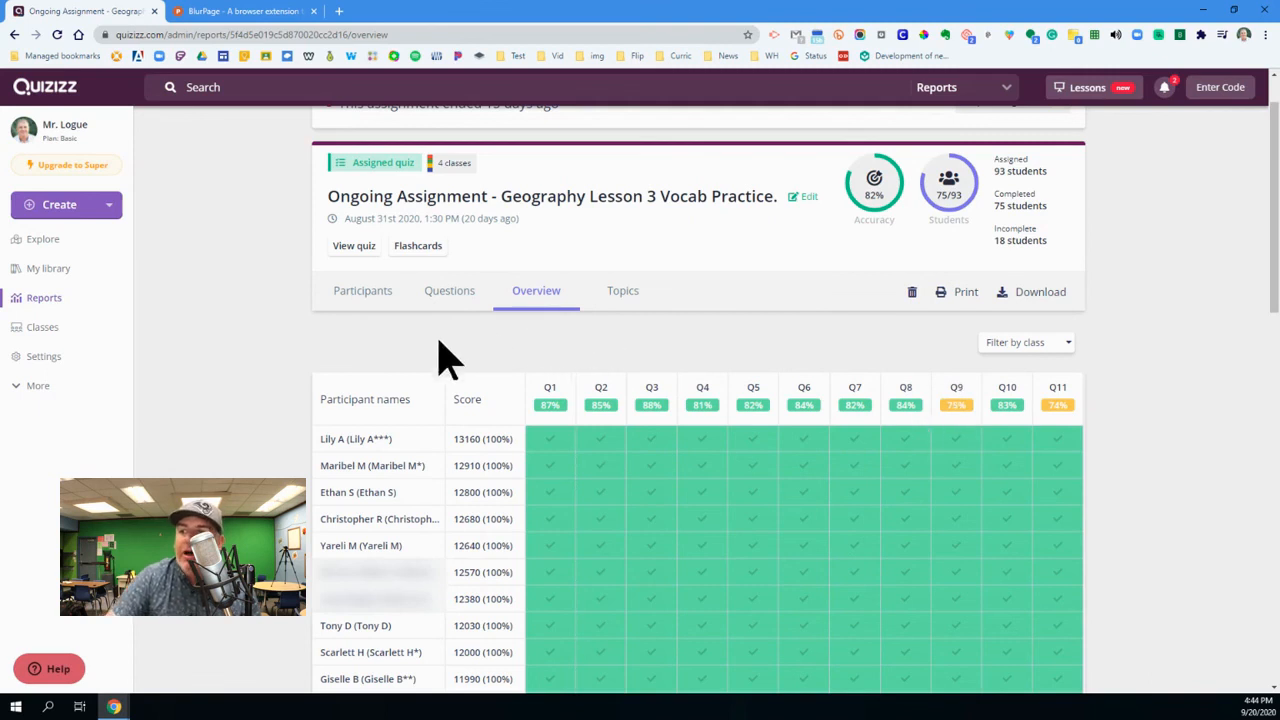
{"action": "left_click", "coordinate": [380, 298]}
{"action": "left_click", "coordinate": [36, 268]}
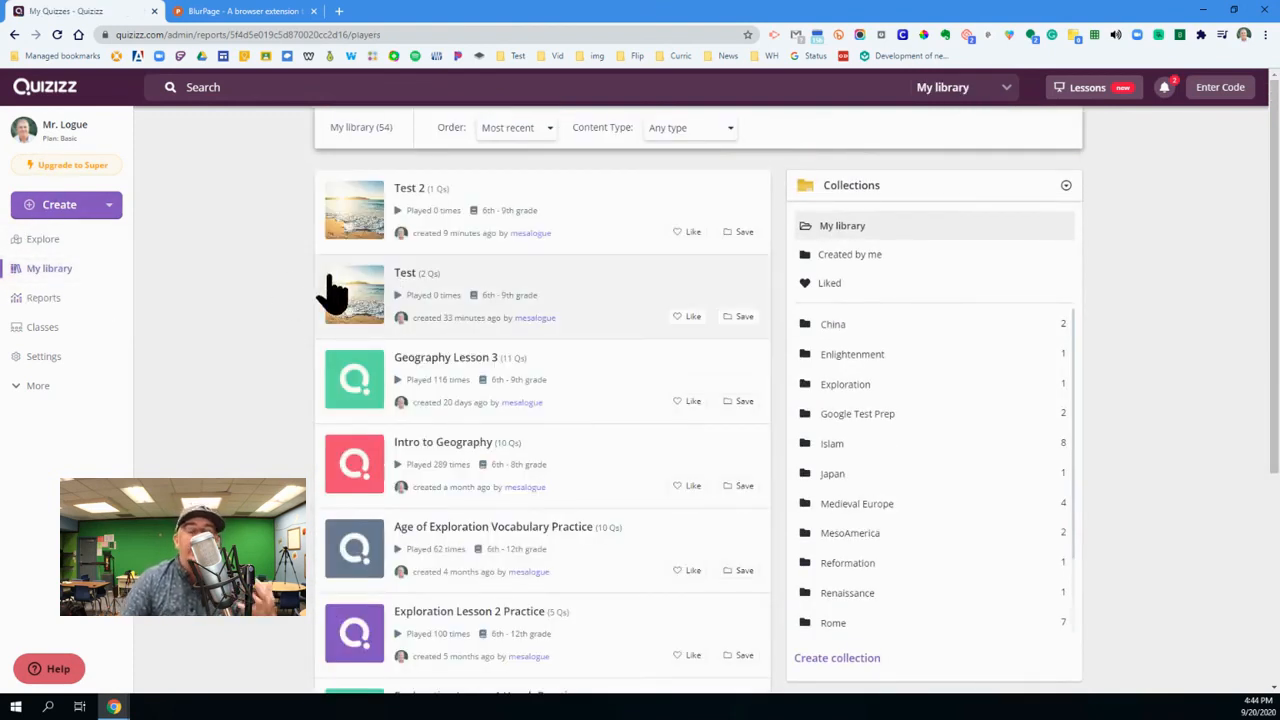